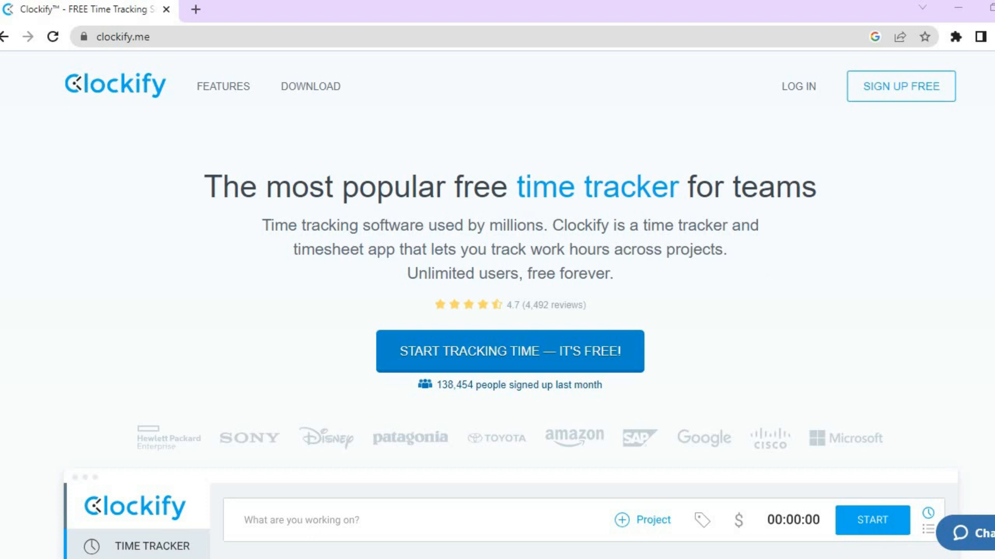
Look through the Clockify homepage, covering its features, supported apps, reasons to track time and the free plan
scroll(497, 311, "down", 10)
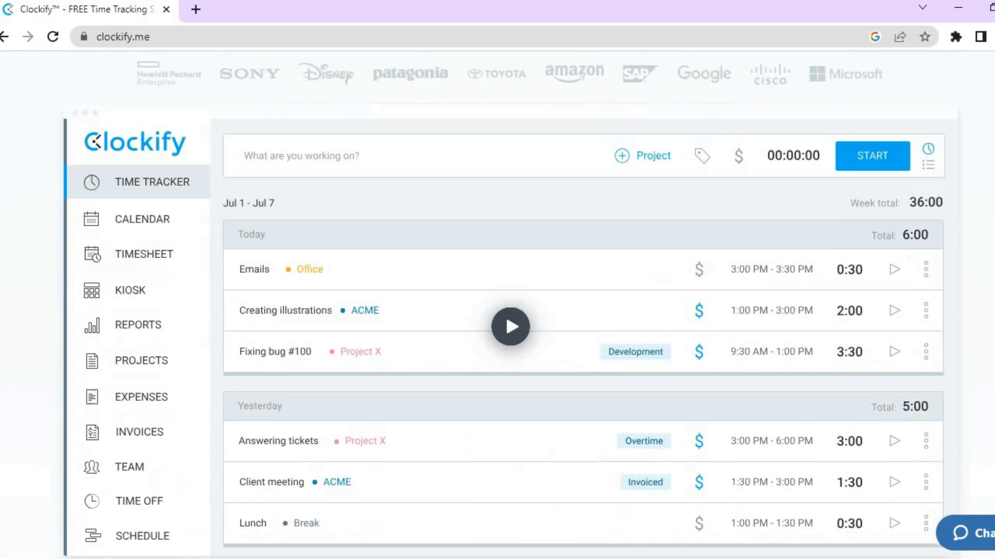
scroll(498, 311, "down", 12)
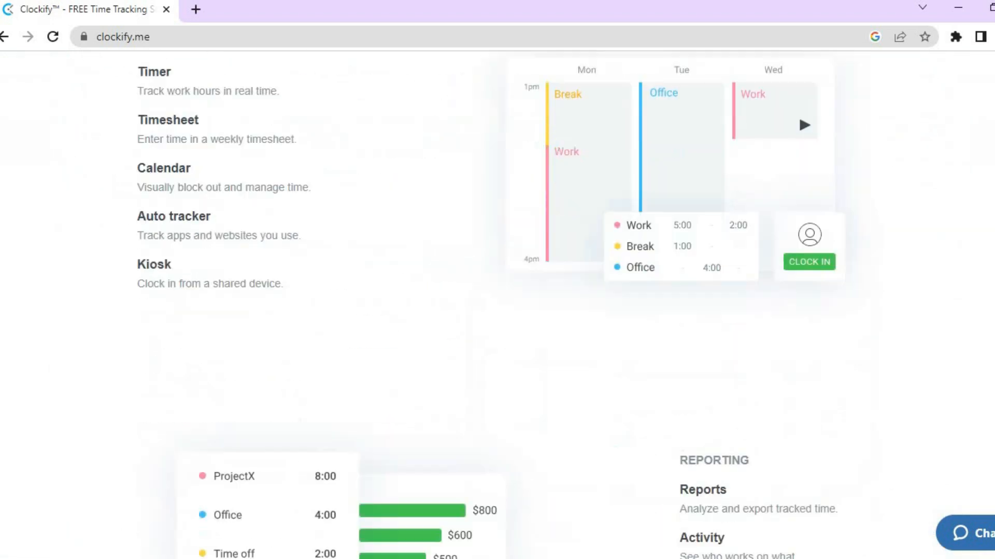
scroll(497, 311, "down", 10)
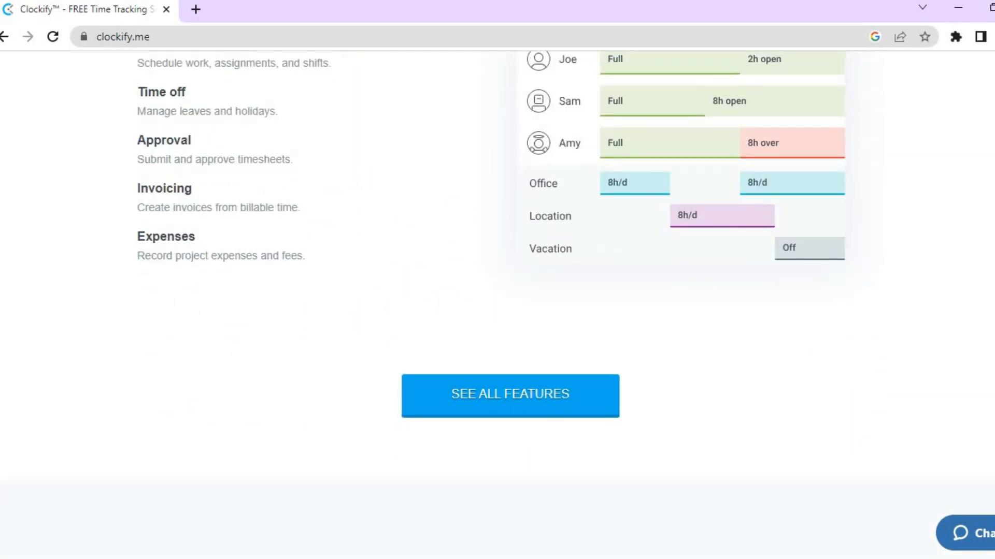
scroll(497, 311, "down", 10)
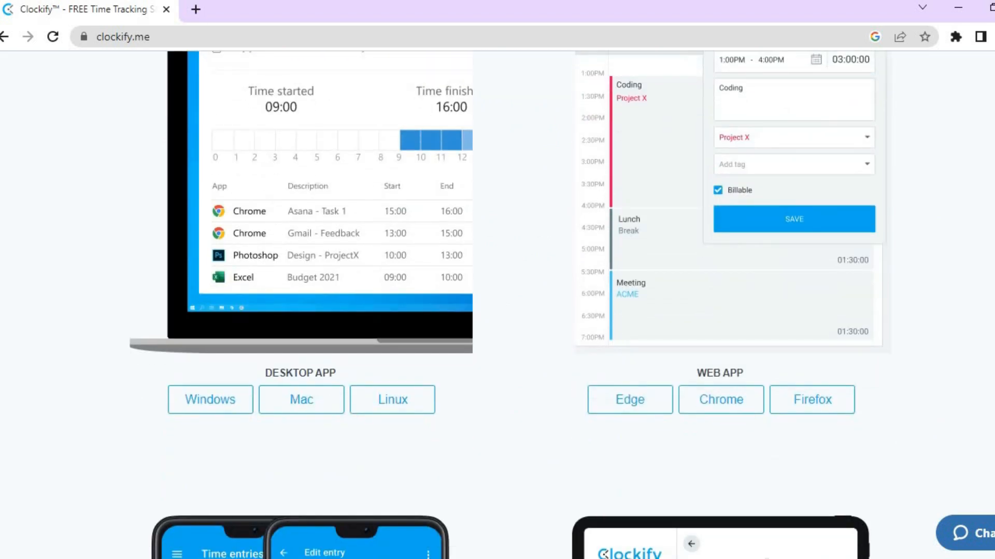
scroll(497, 311, "down", 7)
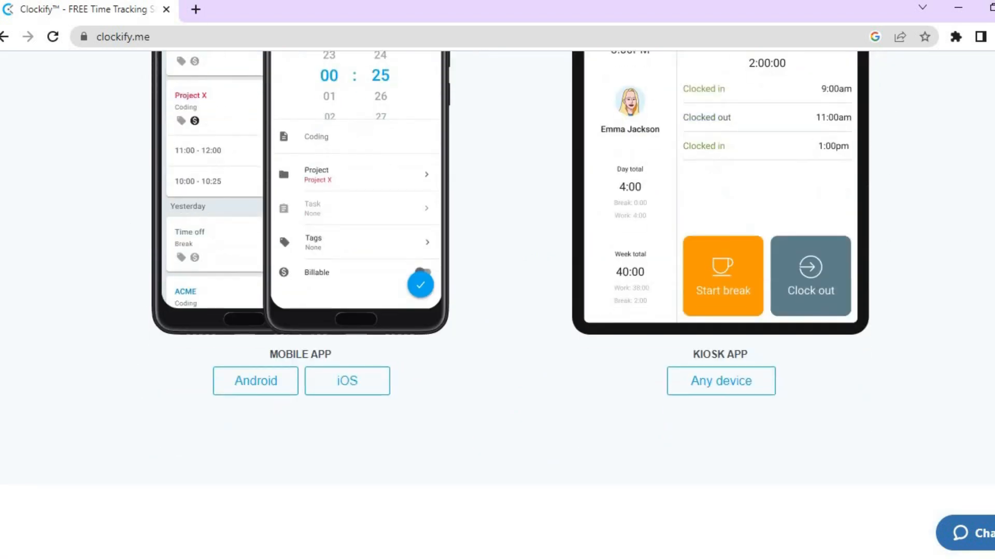
scroll(497, 311, "down", 9)
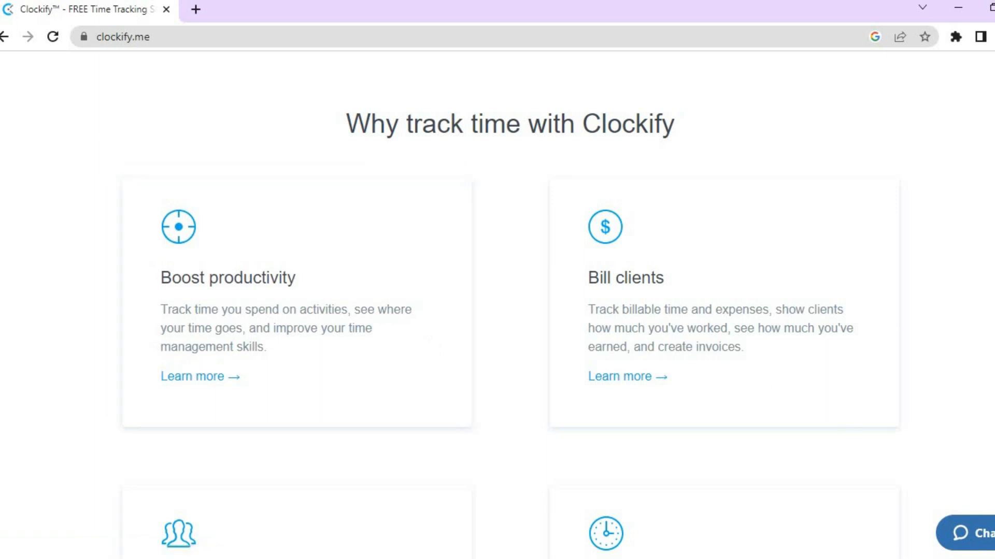
scroll(498, 305, "down", 4)
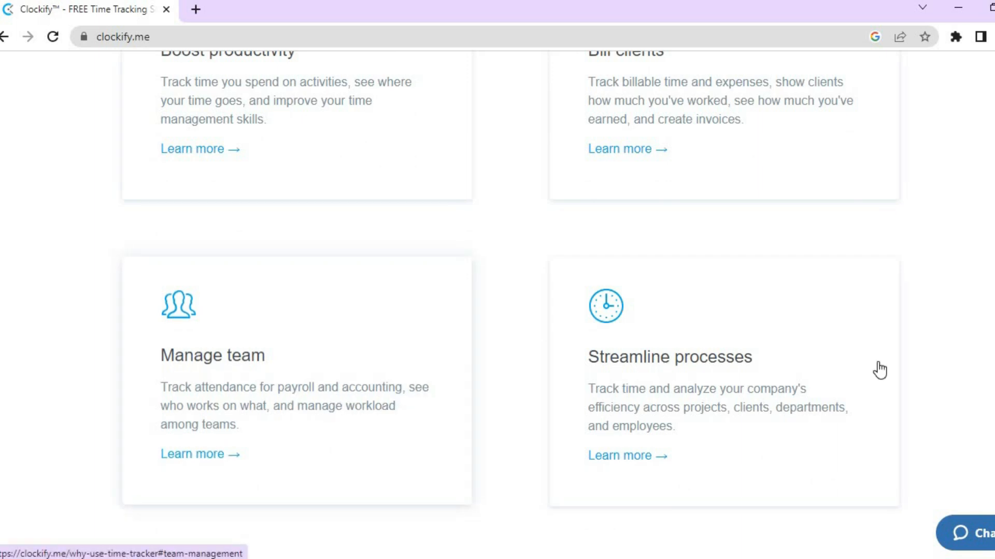
scroll(498, 306, "down", 8)
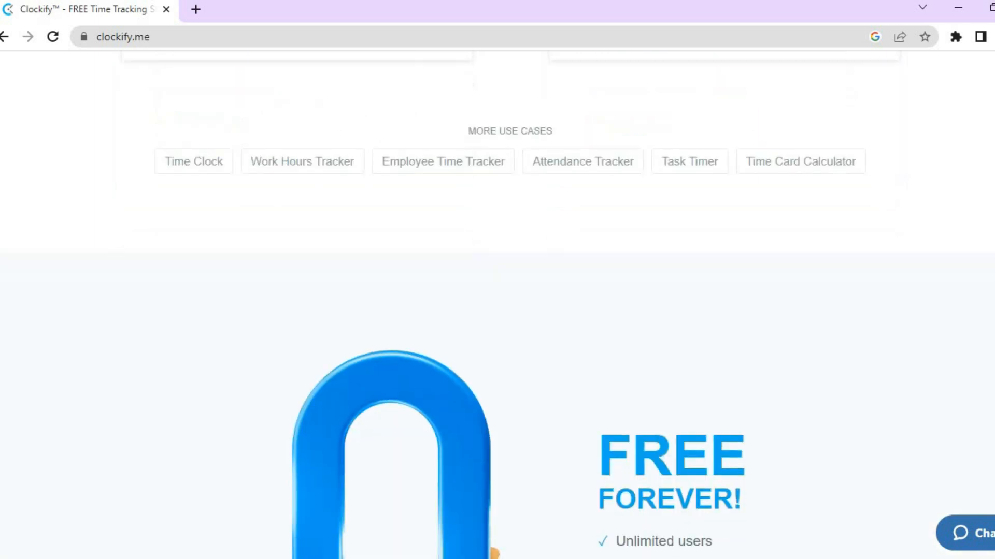
scroll(497, 306, "up", 20)
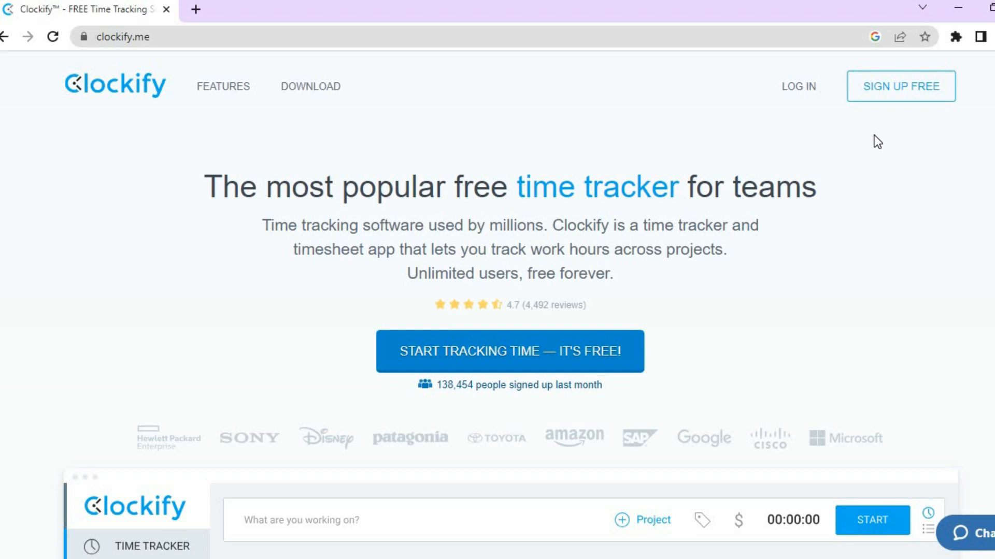
Sign up for a free Clockify account by continuing with Google
left_click(886, 89)
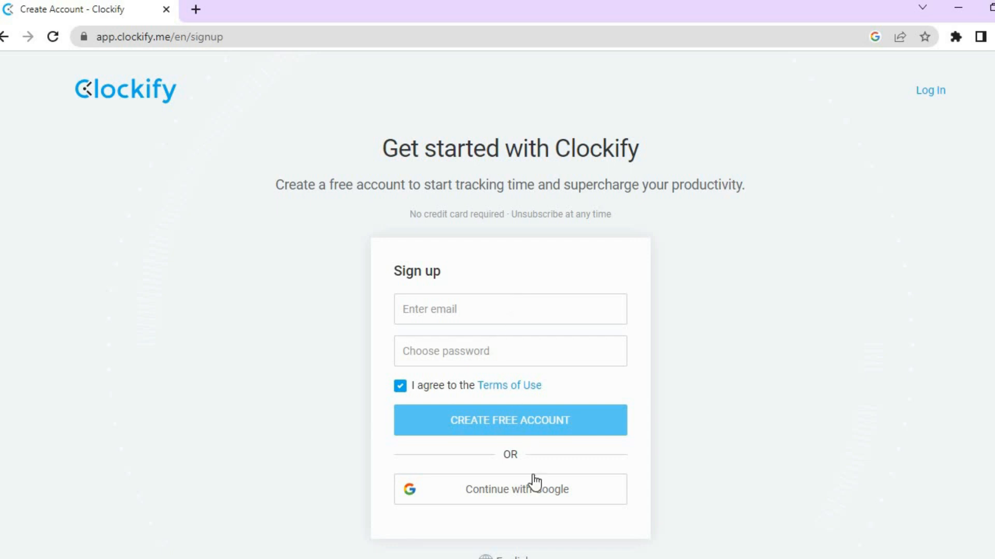
left_click(512, 489)
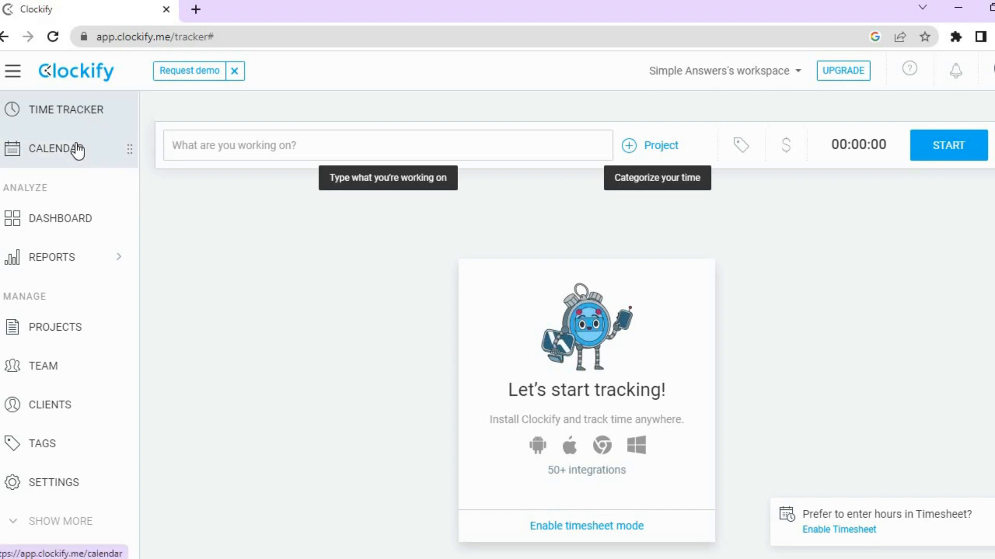
Create a new workspace named "test" from the workspace management page
mouse_move(60, 266)
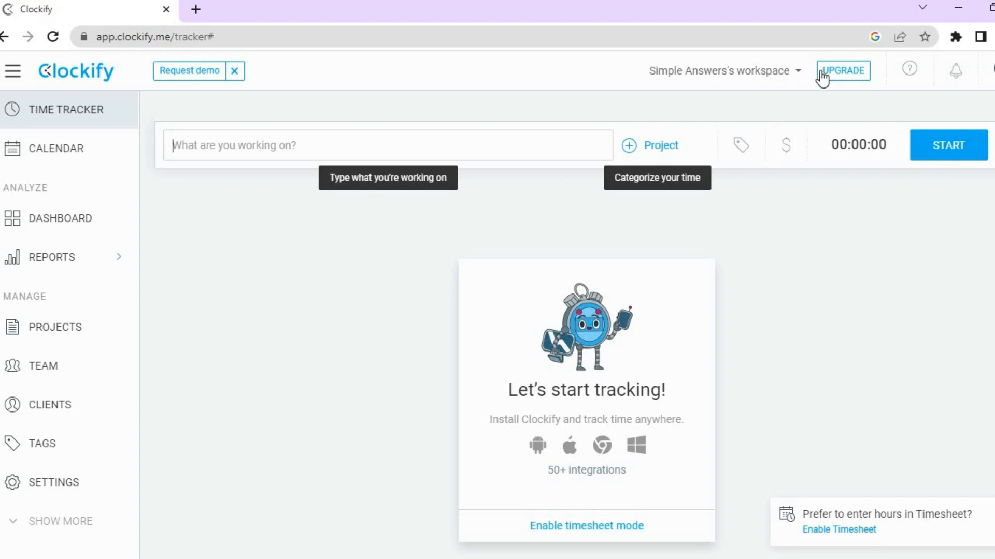
left_click(783, 78)
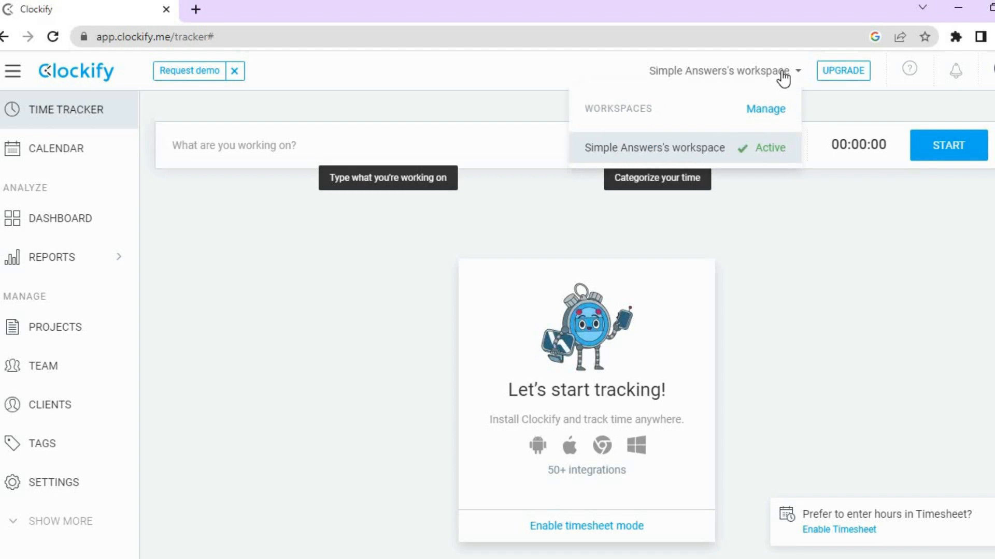
left_click(777, 119)
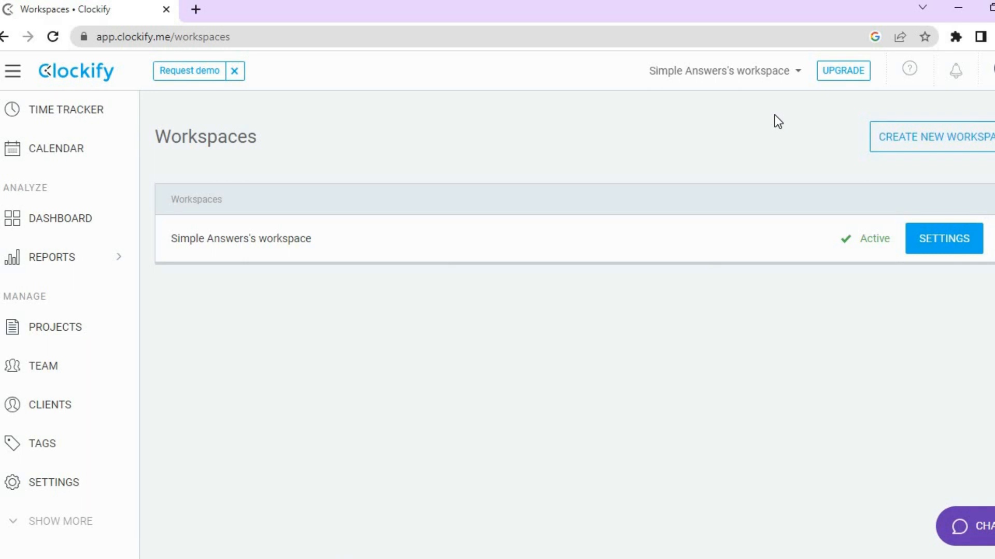
left_click(899, 139)
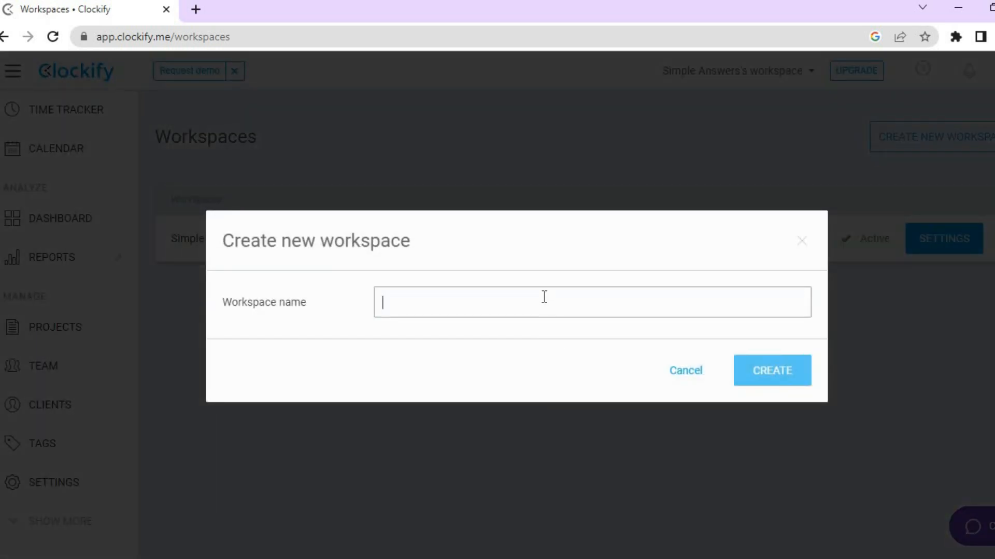
type("test")
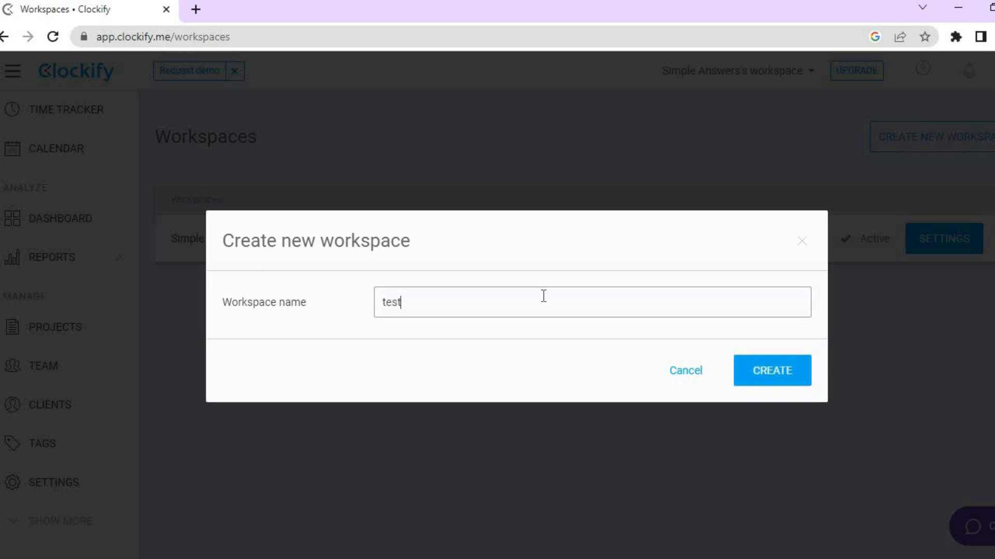
left_click(770, 371)
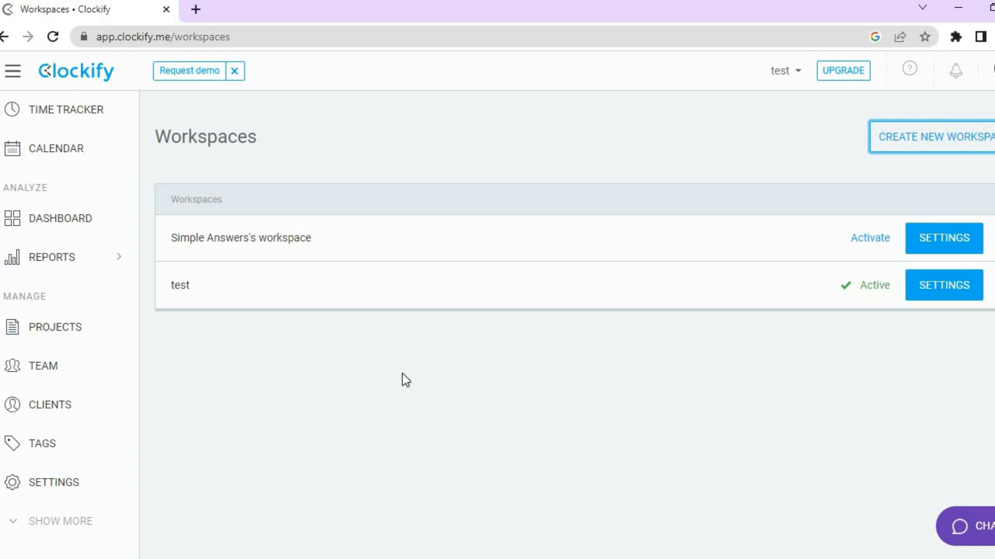
Examine the team members page and its form for adding a member, and close the form without adding anyone
left_click(68, 367)
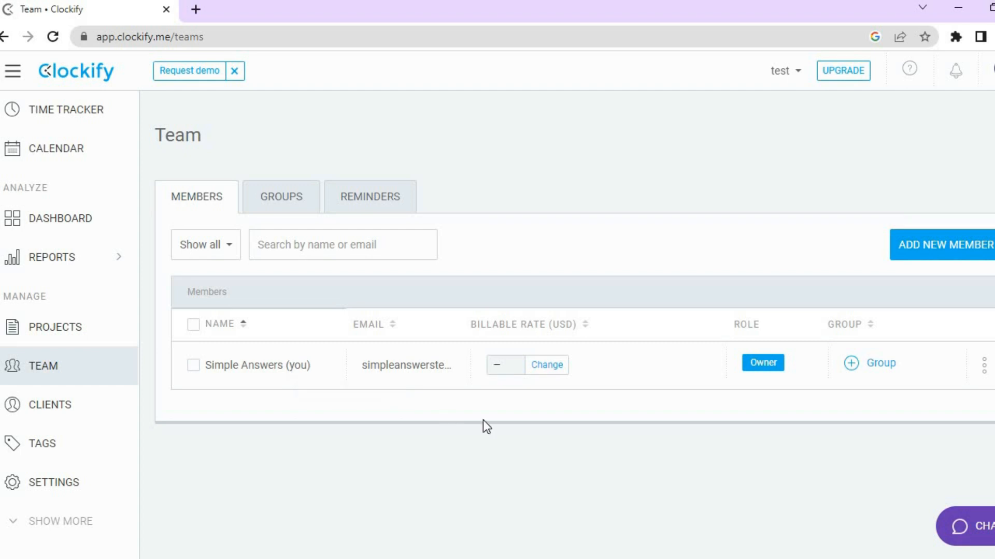
left_click(930, 247)
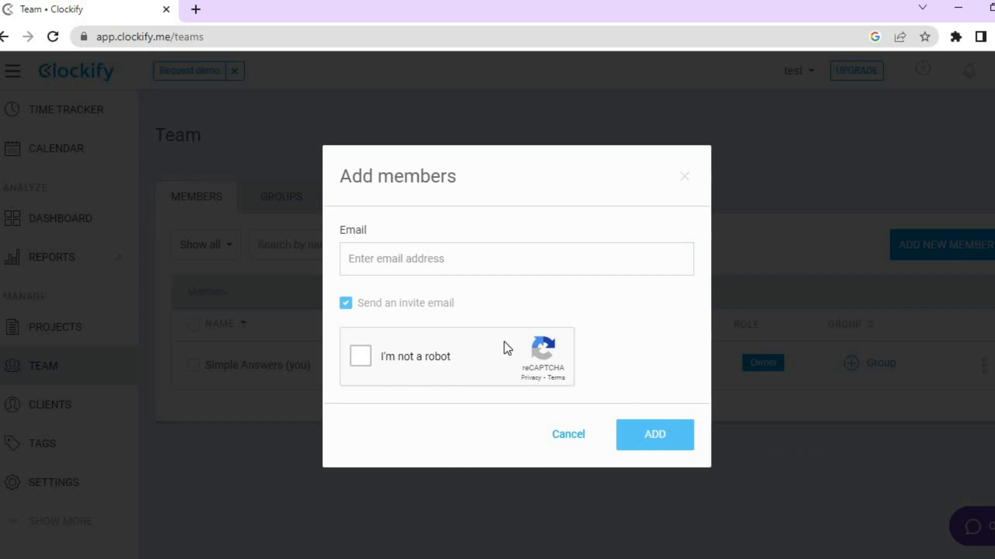
left_click(684, 179)
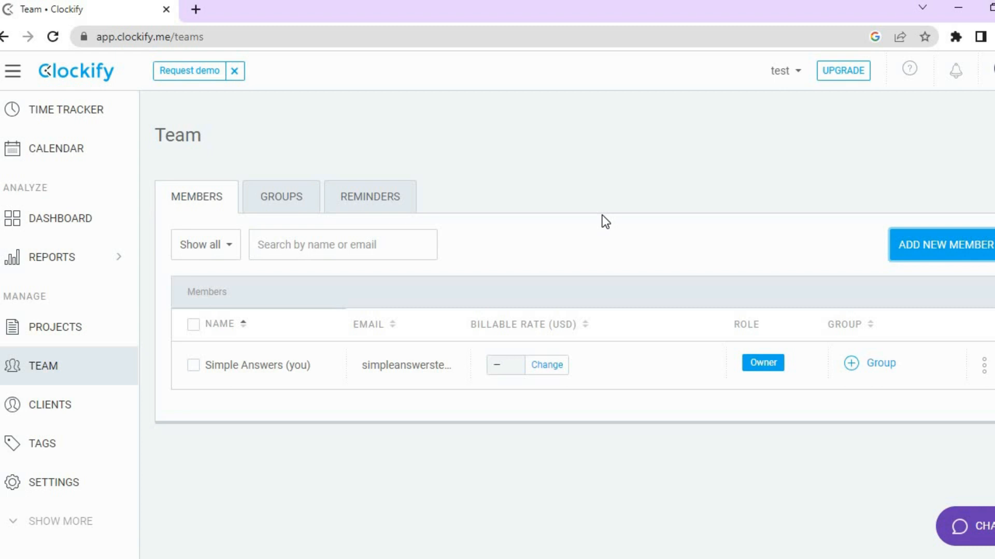
Examine the Clients page with its field for adding a new client, and view the Dashboard
left_click(83, 422)
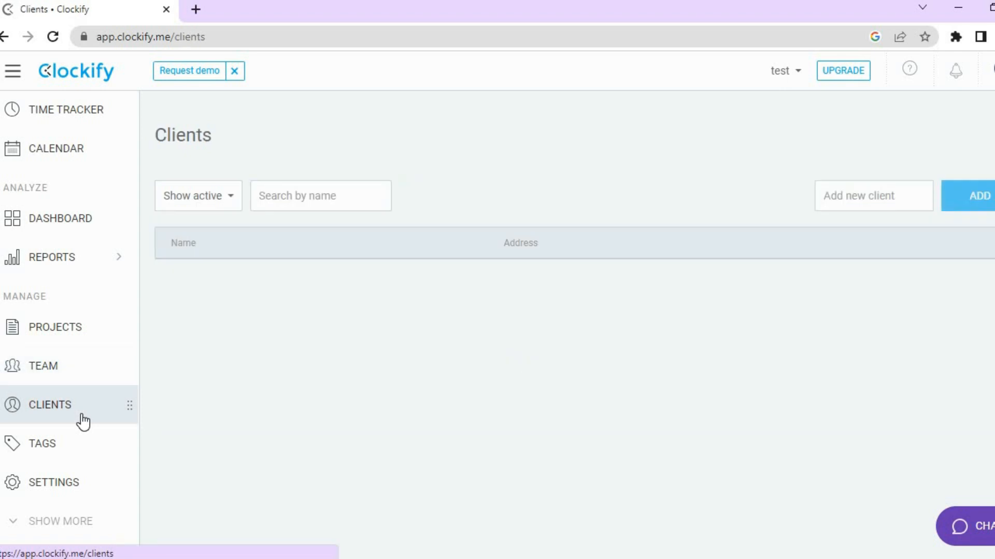
left_click(861, 192)
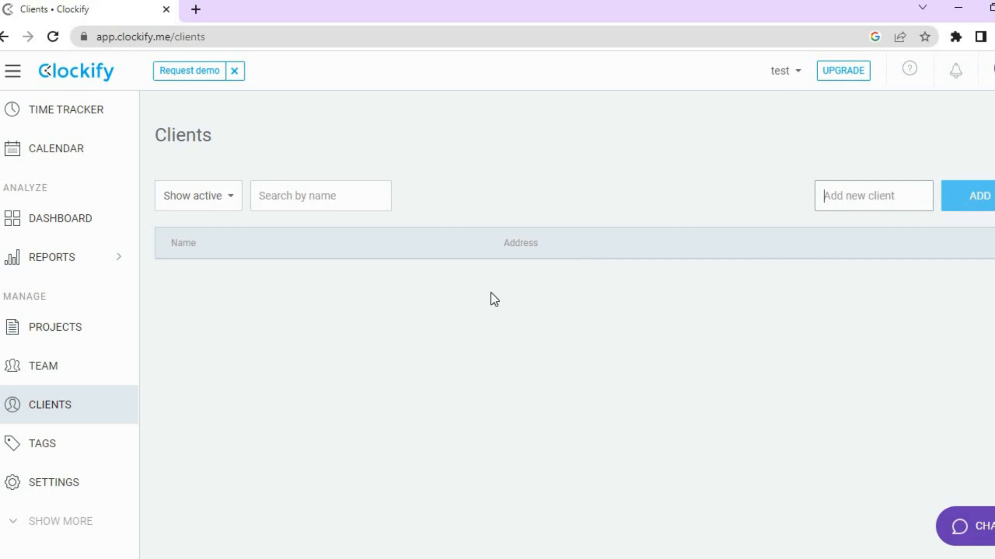
left_click(80, 219)
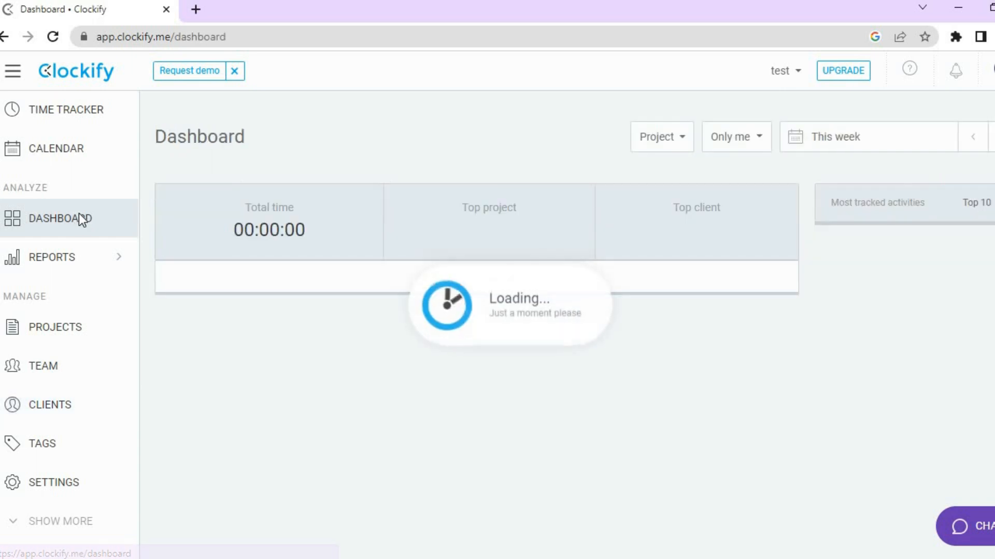
Create a public project named "youtube thumbnail" from the time tracker, with no client and no template
left_click(62, 111)
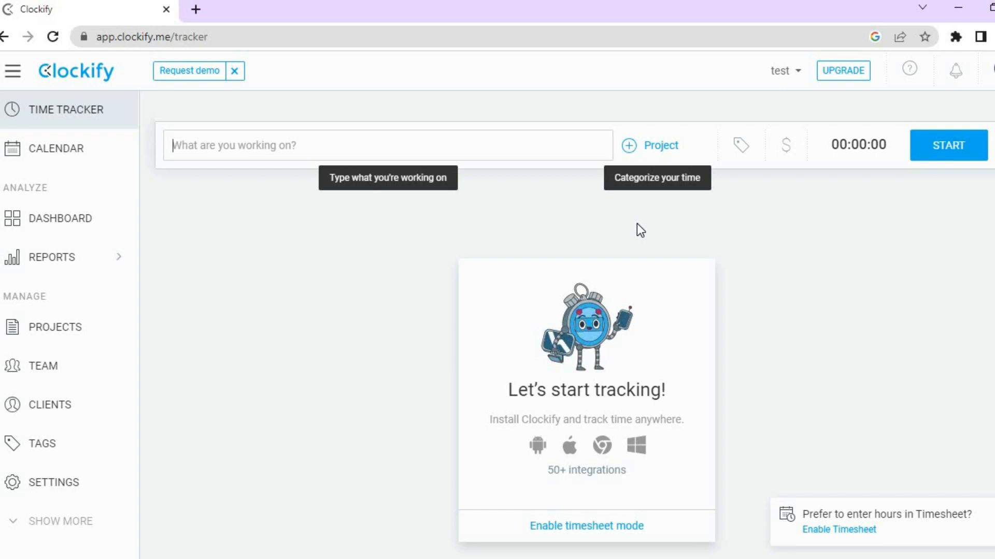
left_click(655, 148)
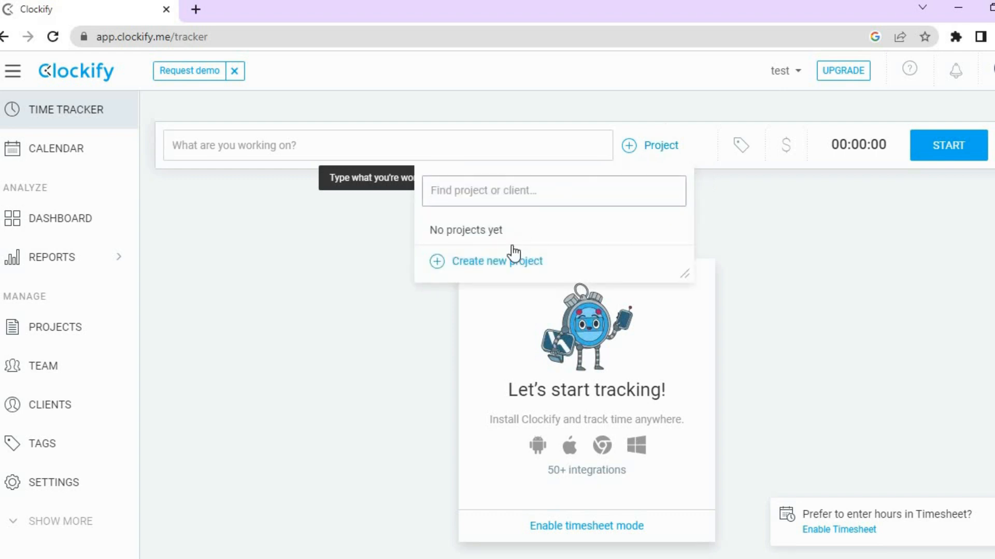
left_click(481, 262)
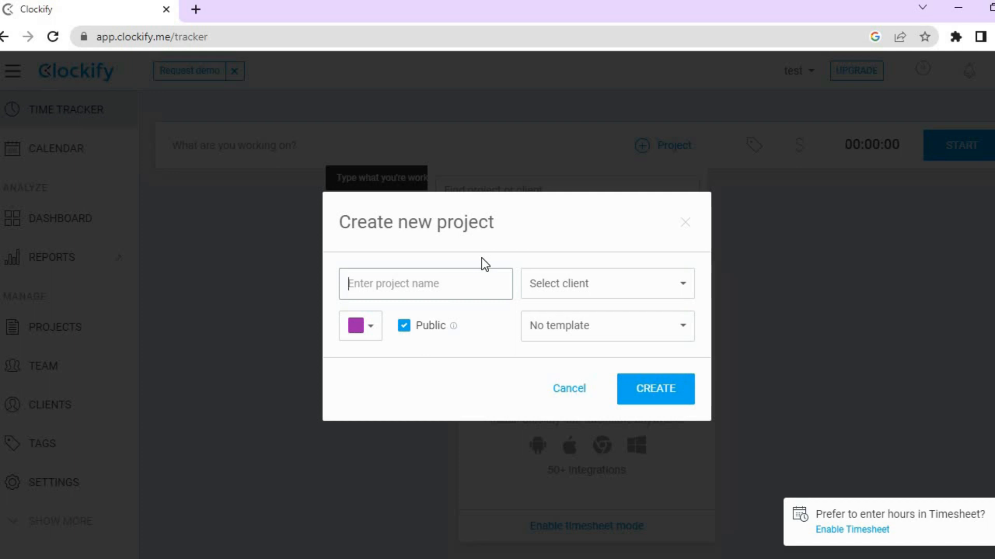
type("youtube thum")
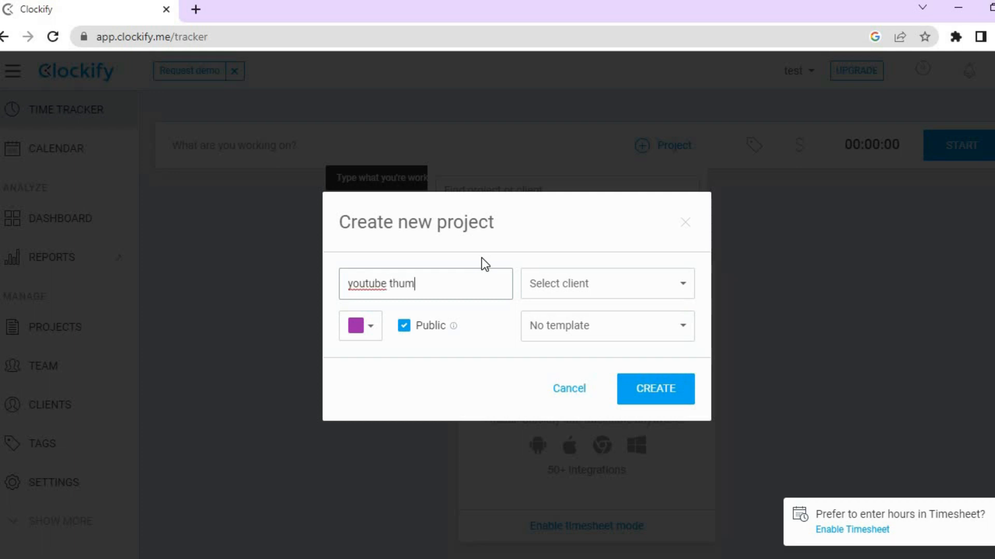
type("bnail")
left_click(563, 293)
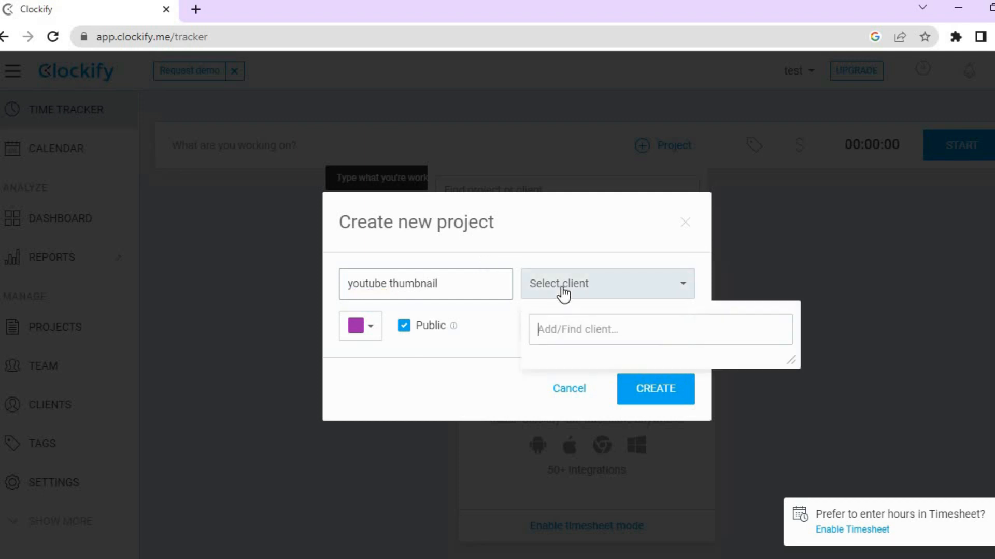
left_click(563, 293)
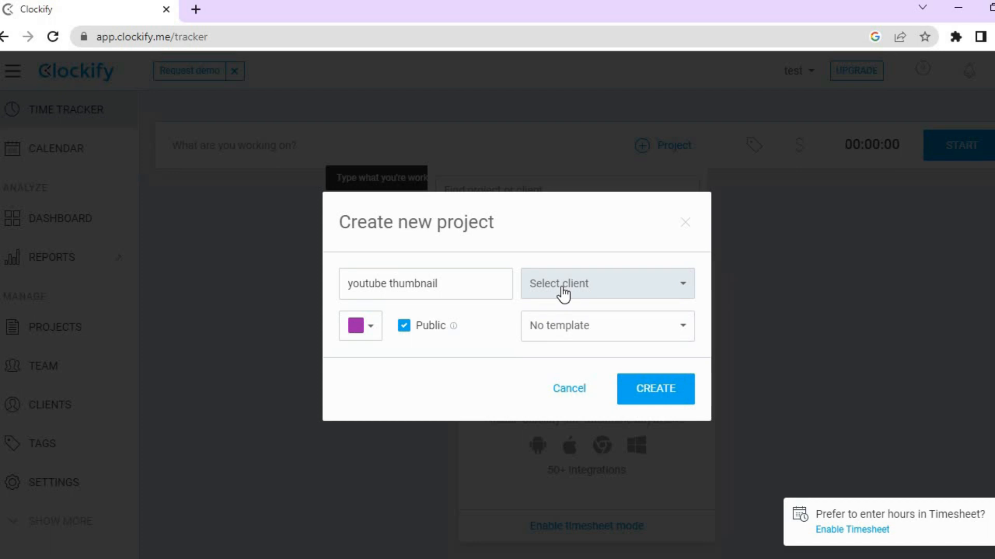
left_click(657, 386)
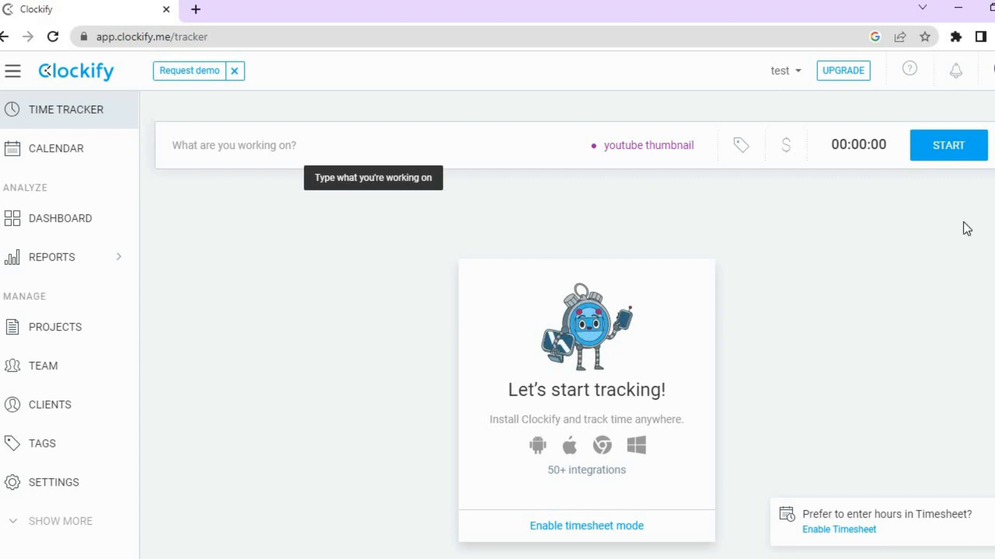
Record a short time entry for the "youtube thumbnail" project by starting and stopping the timer
left_click(950, 148)
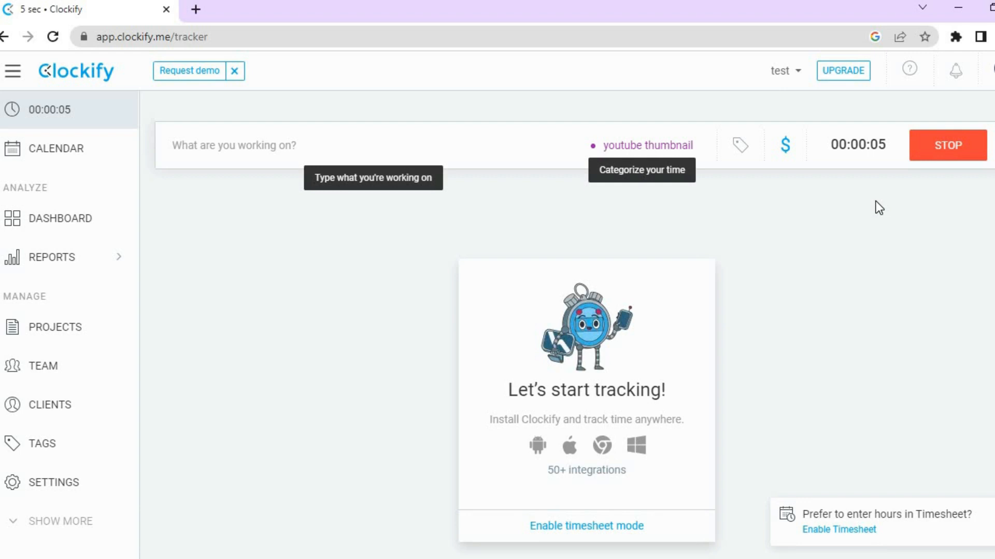
left_click(940, 144)
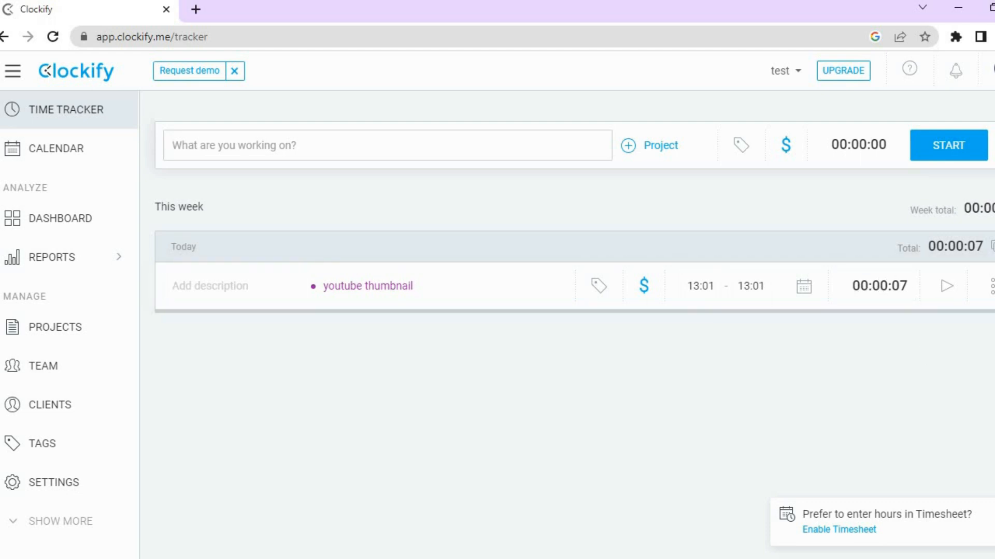
View the additional actions available for today's "youtube thumbnail" time entry, and close them without applying any
left_click(990, 293)
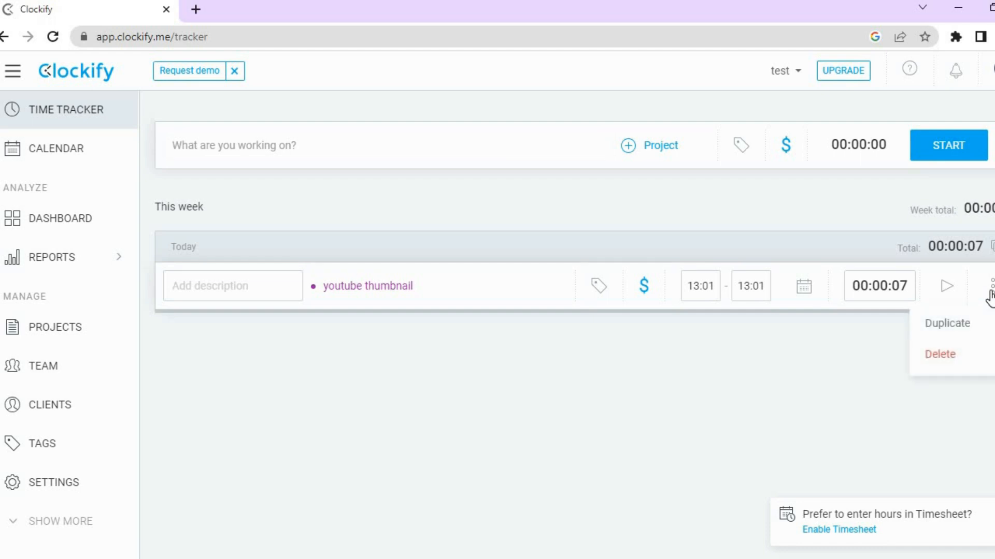
left_click(800, 358)
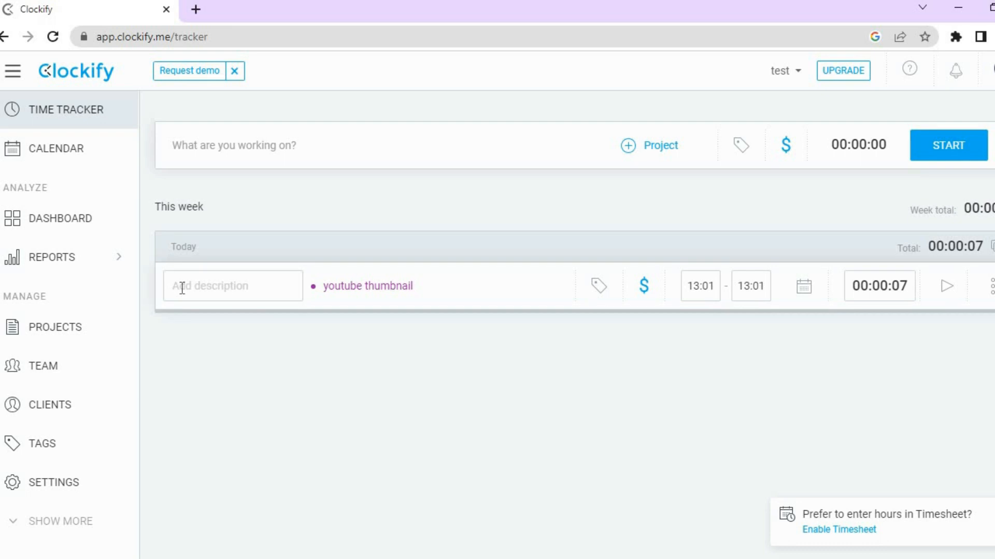
left_click(785, 149)
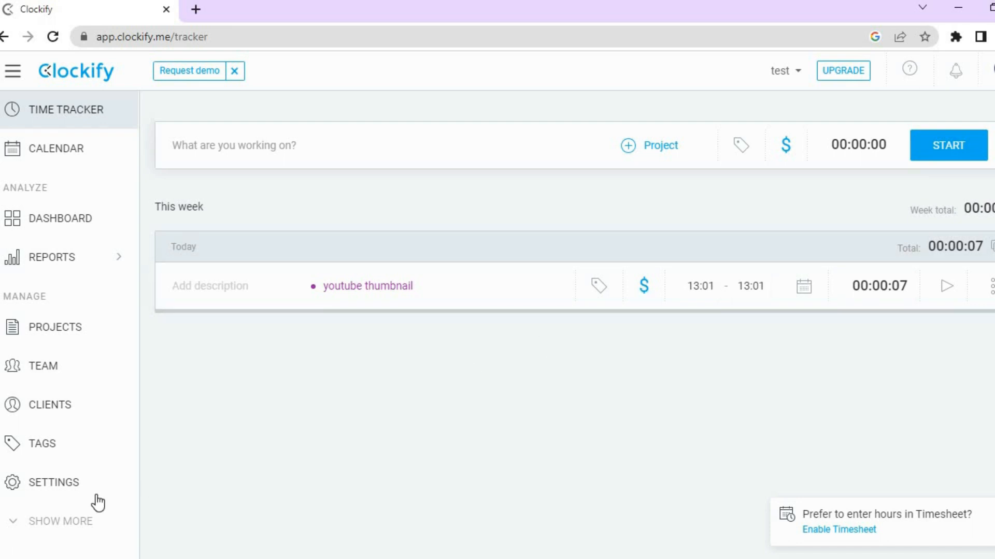
Open the workspace settings and try out the timesheet and kiosk features, switching each one on and back off
left_click(66, 487)
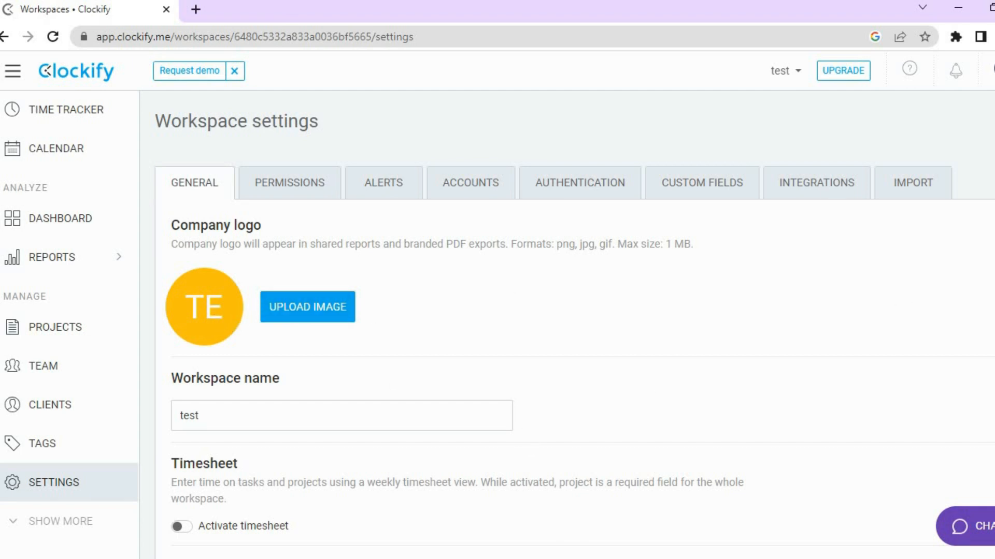
scroll(570, 326, "down", 7)
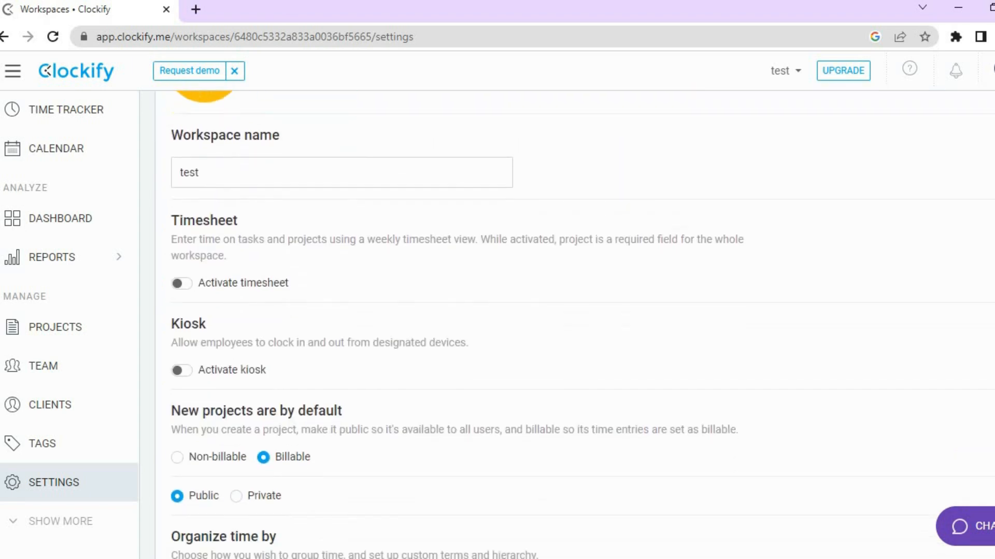
scroll(570, 326, "up", 1)
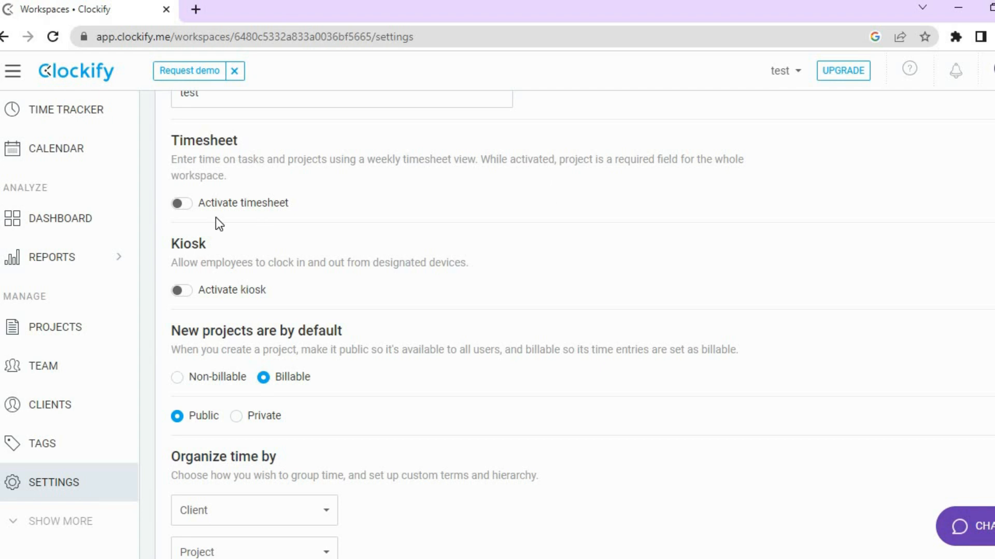
left_click(181, 203)
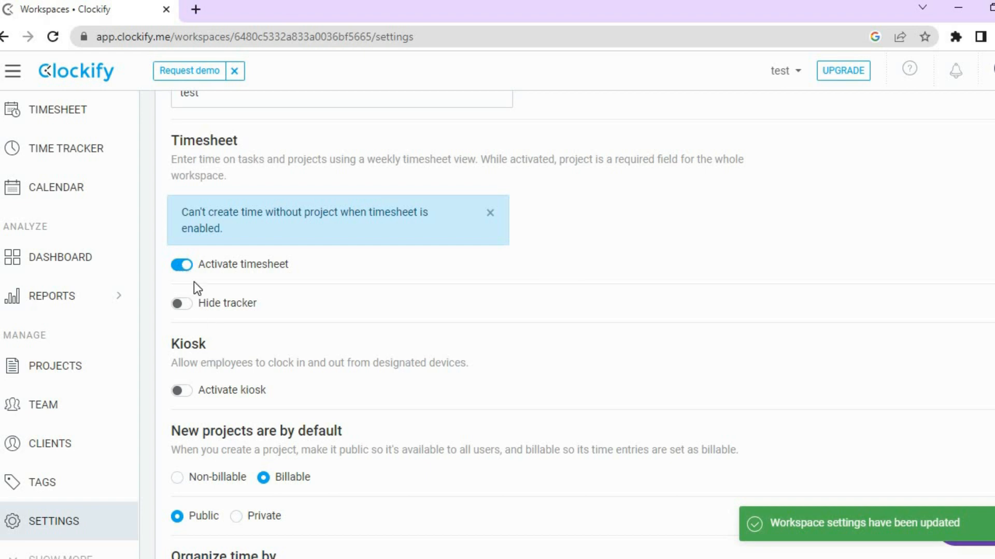
left_click(181, 265)
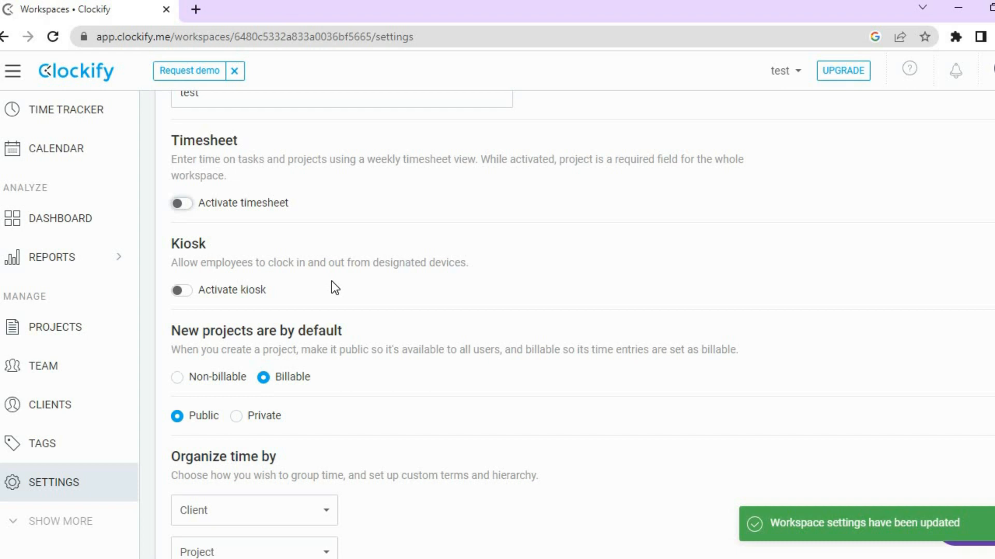
left_click(182, 291)
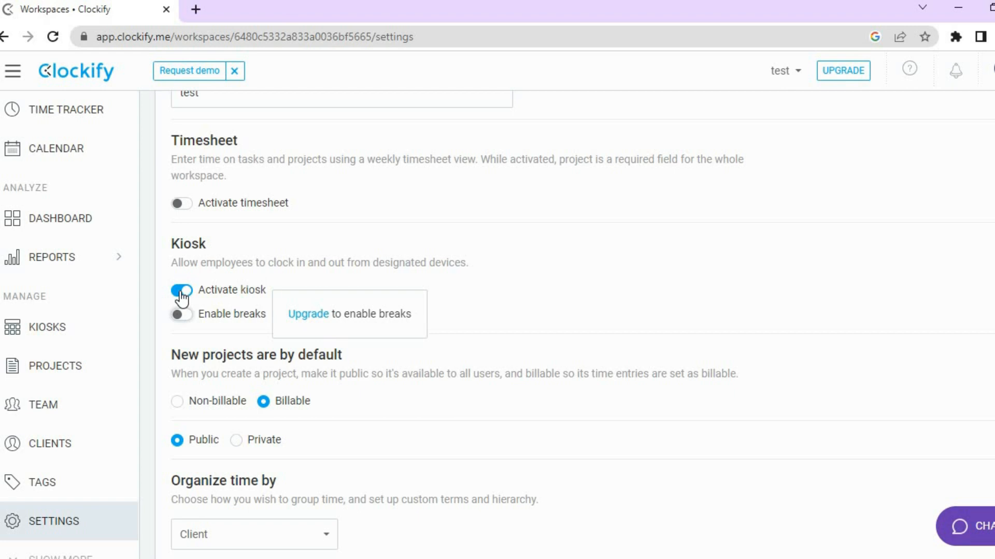
left_click(181, 291)
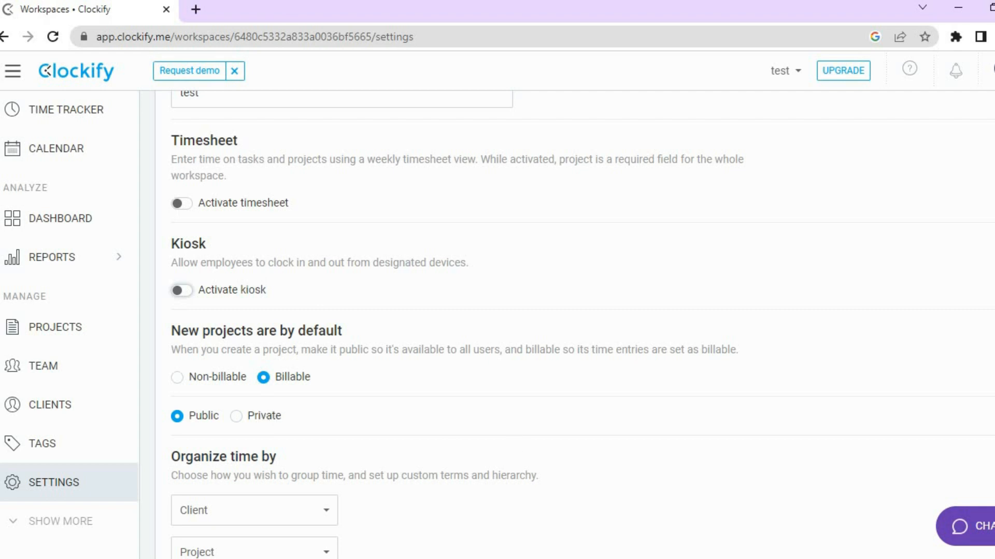
Review the remaining general workspace settings, from time organization and duration format to working days, billable rate, currency and data format
scroll(582, 325, "down", 6)
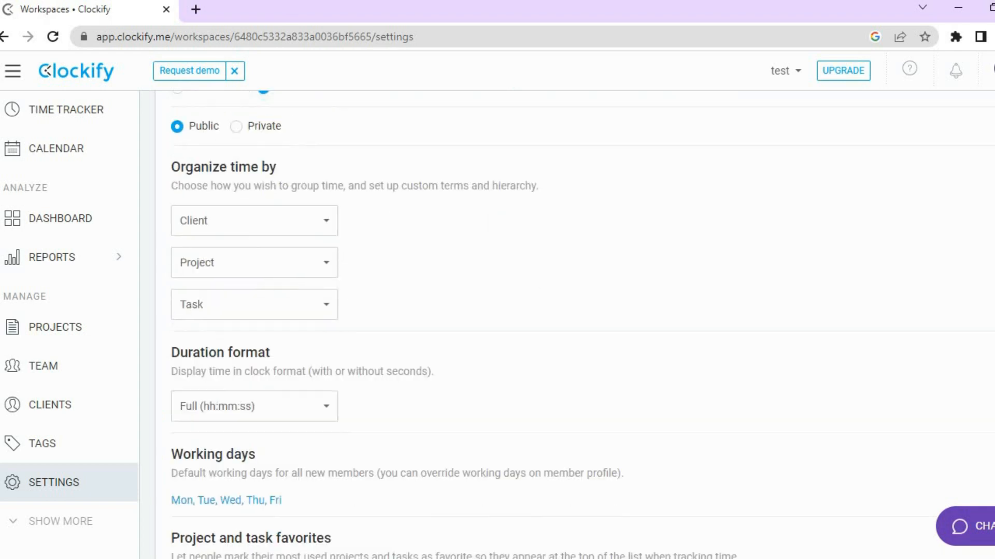
scroll(582, 324, "down", 3)
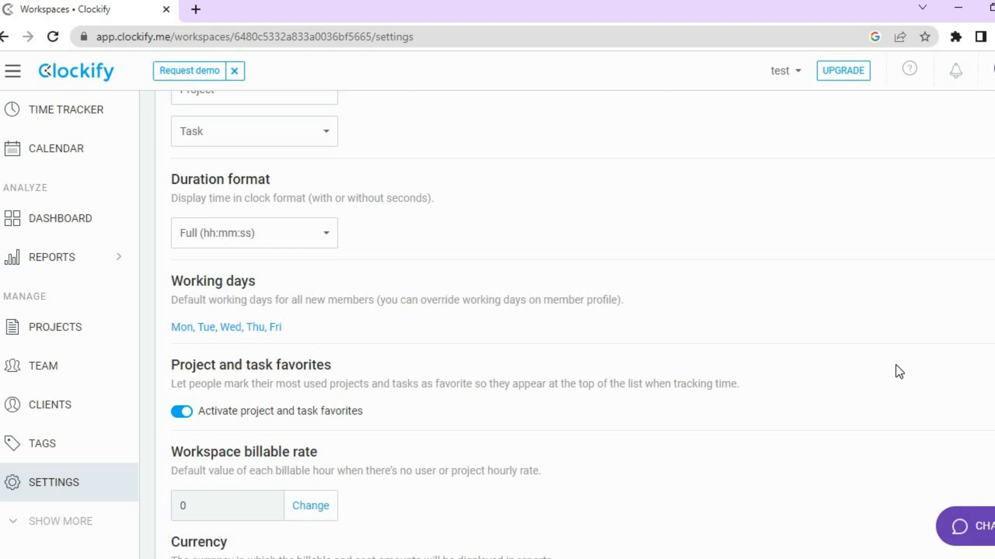
scroll(570, 327, "down", 6)
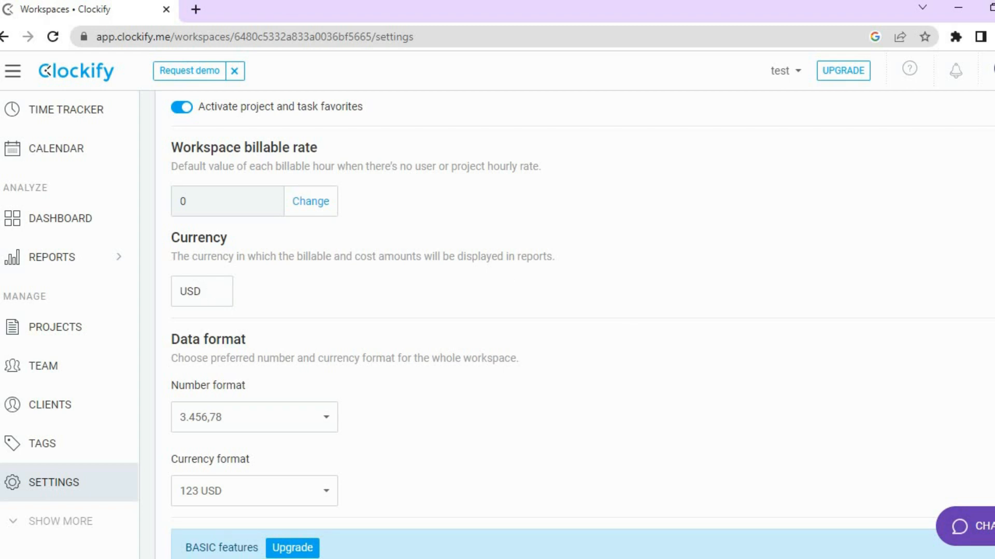
scroll(570, 321, "up", 10)
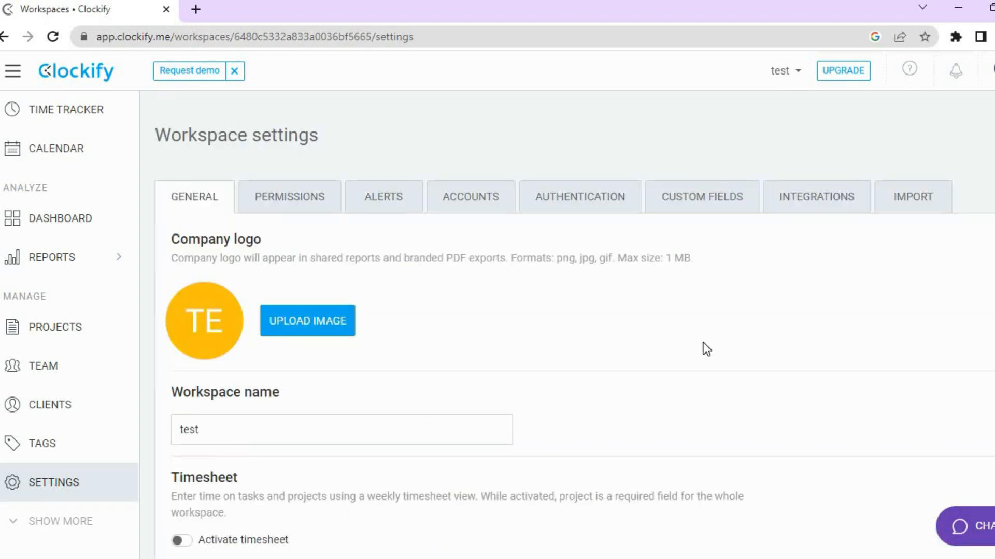
Examine the workspace permissions for billable hours and for creating projects, clients, tasks and tags
left_click(292, 202)
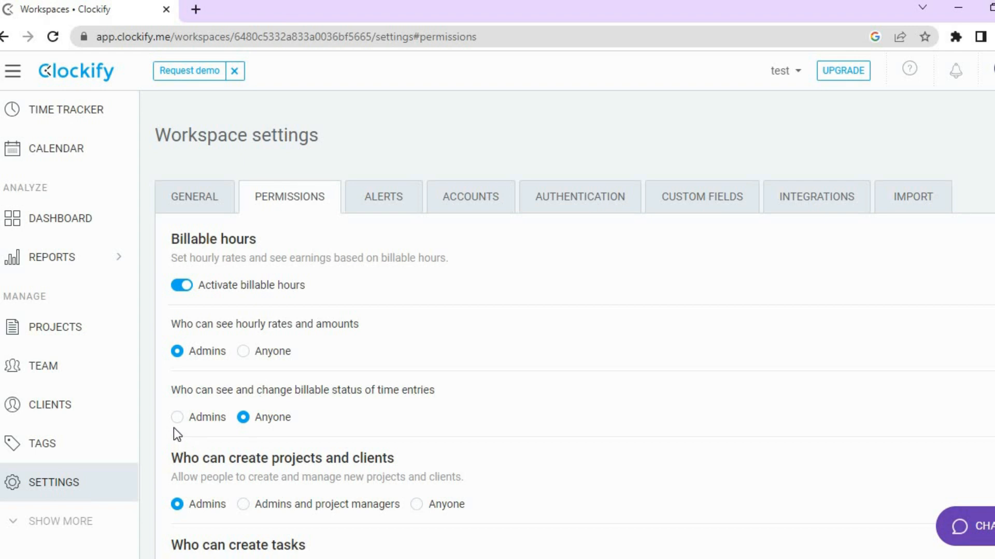
mouse_move(177, 424)
scroll(573, 323, "down", 3)
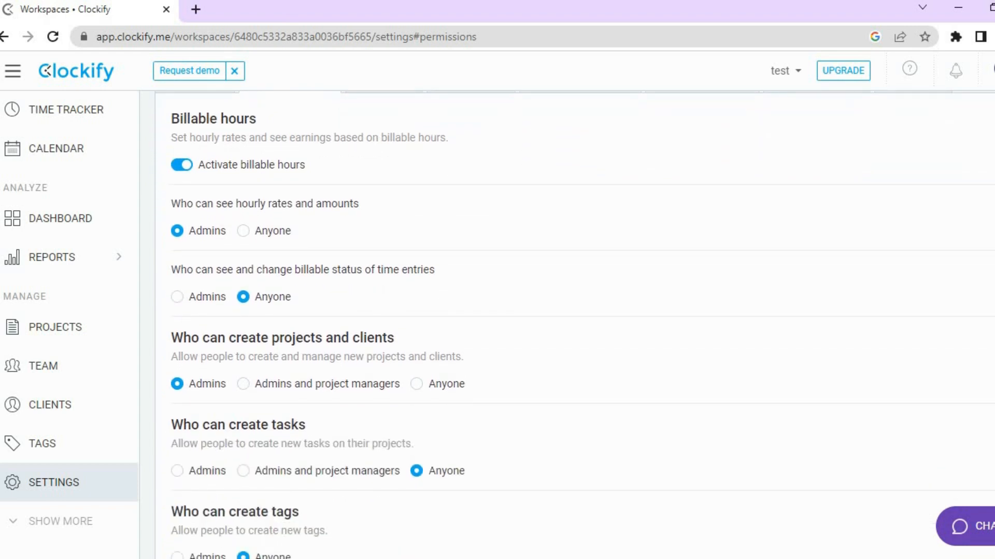
scroll(574, 323, "down", 5)
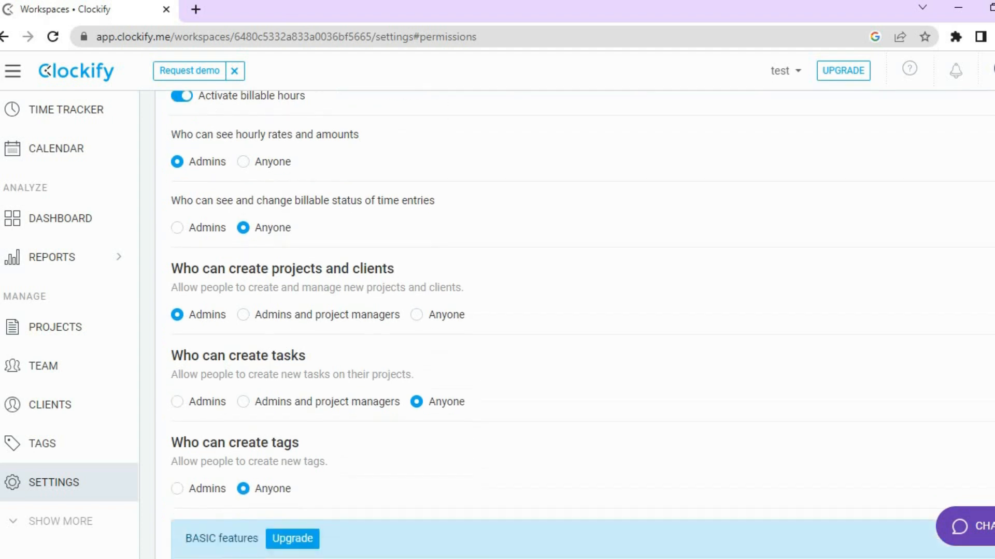
scroll(574, 322, "up", 3)
scroll(574, 322, "up", 4)
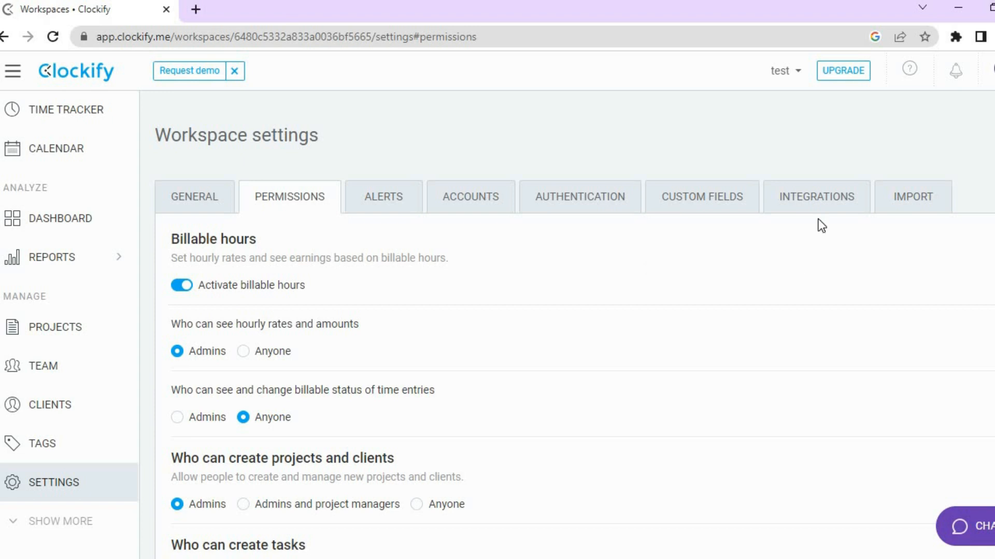
Review the workspace's available integrations, expanding the Google Calendar details, and view the data import settings
left_click(819, 203)
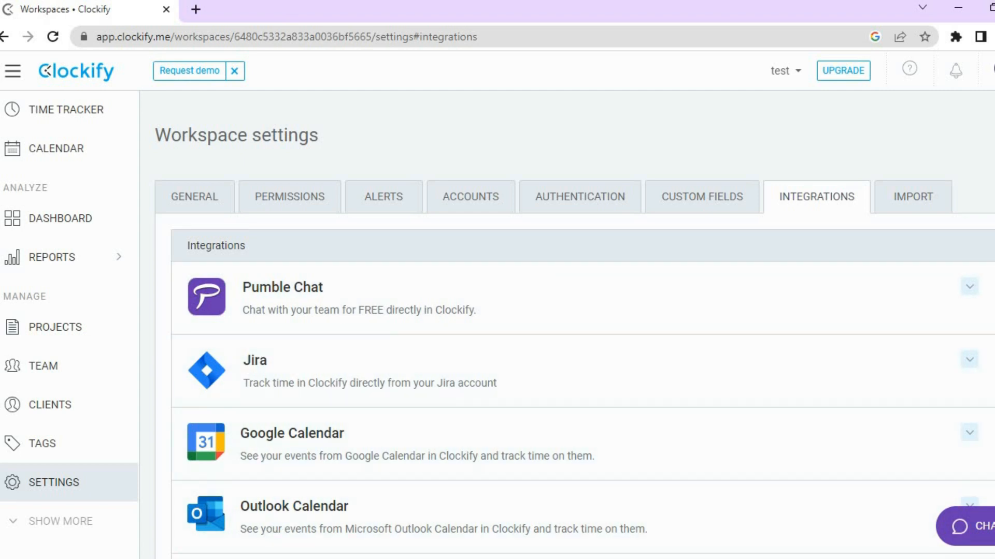
scroll(781, 96, "down", 3)
scroll(782, 95, "up", 3)
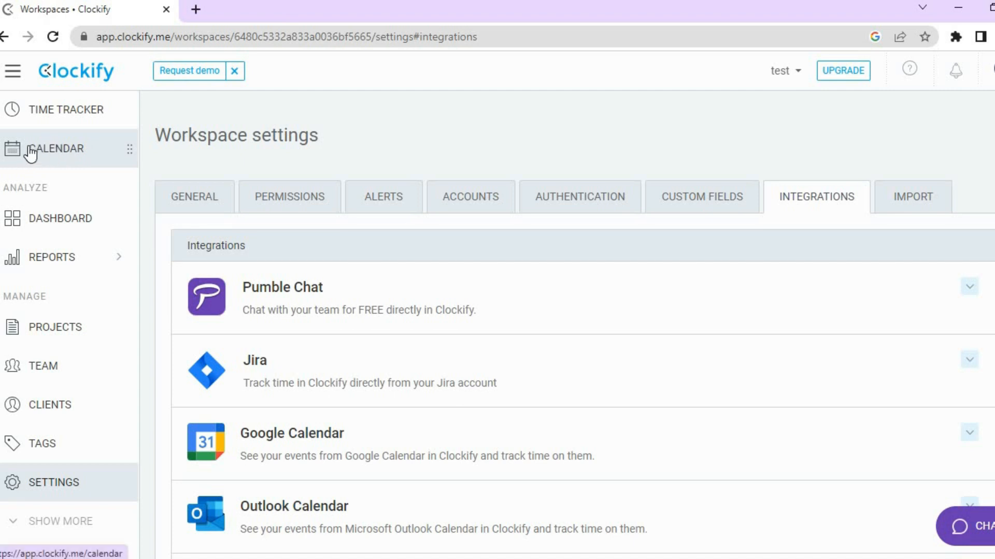
left_click(298, 441)
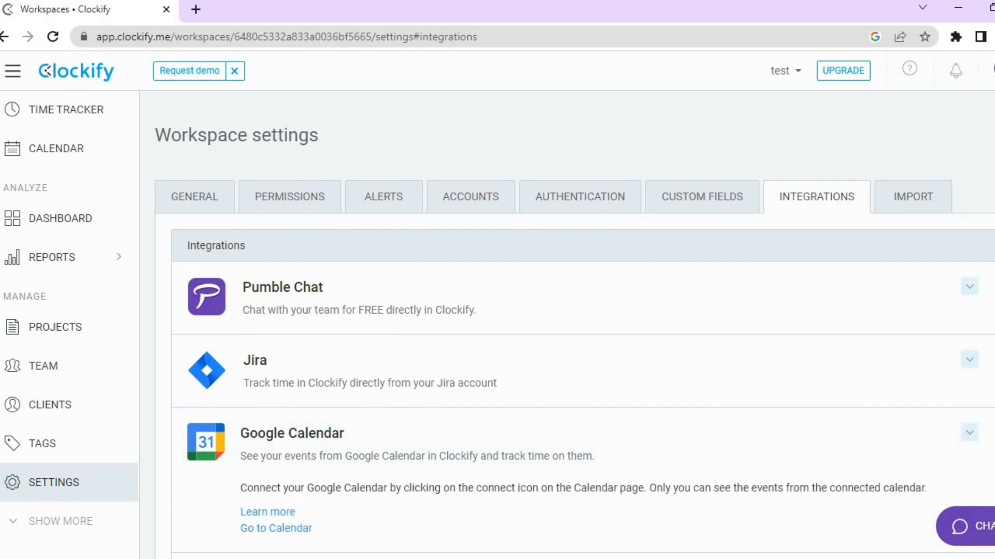
scroll(536, 370, "down", 3)
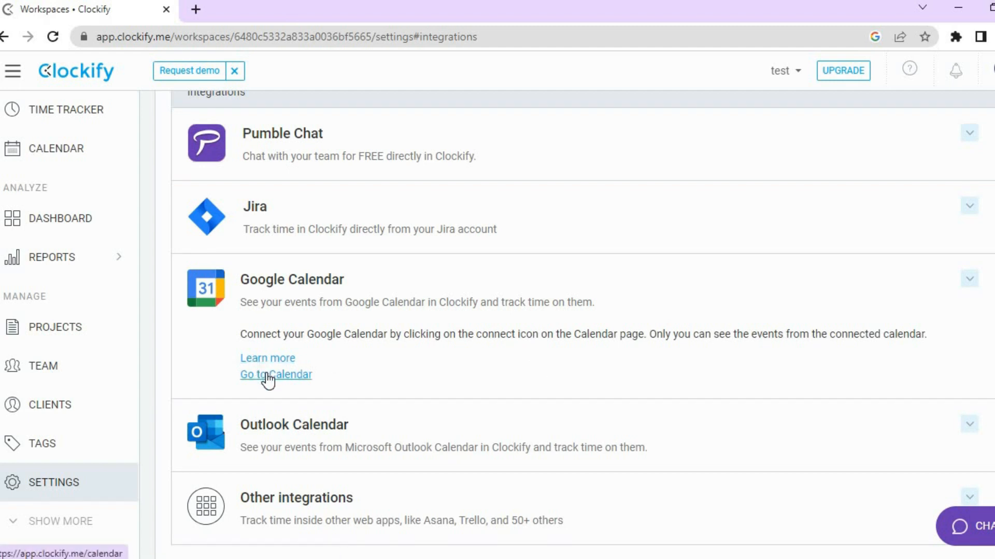
scroll(583, 321, "up", 3)
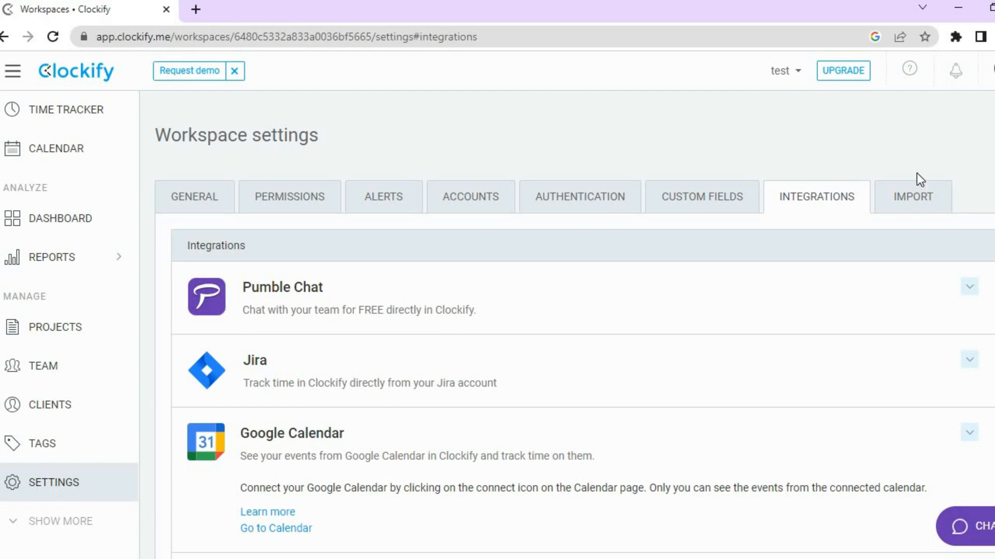
left_click(910, 191)
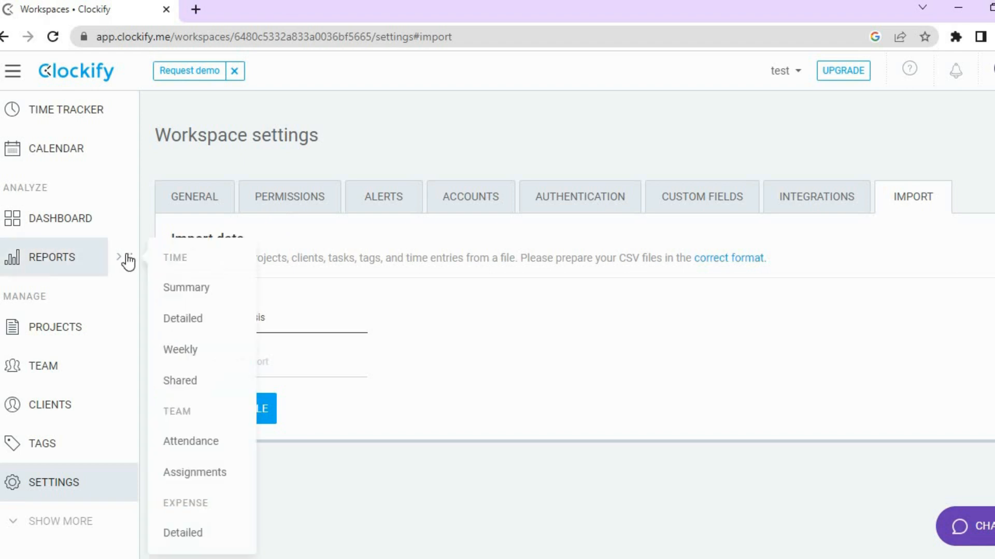
Open the Calendar page and look through the hours of this week's view around the tracked time entry
left_click(58, 150)
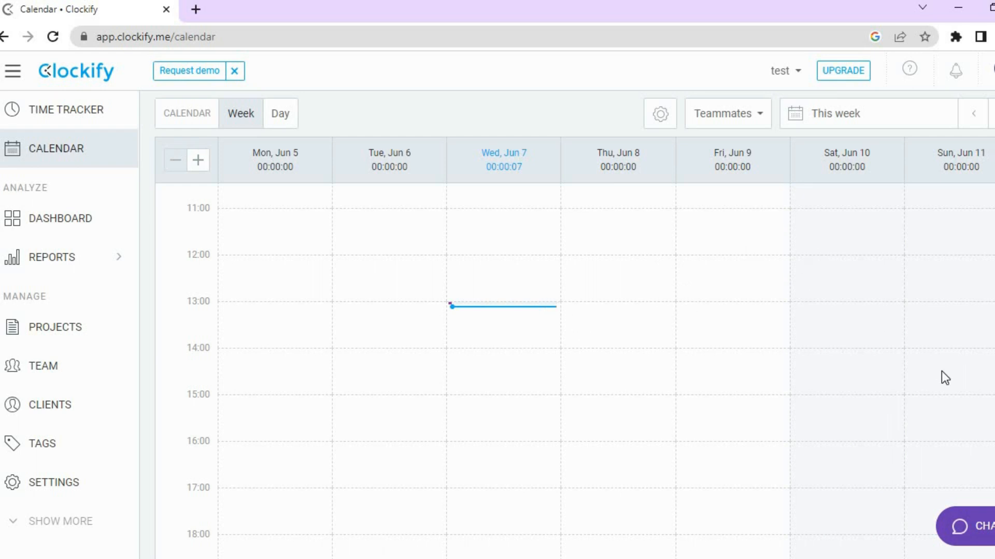
scroll(570, 363, "up", 6)
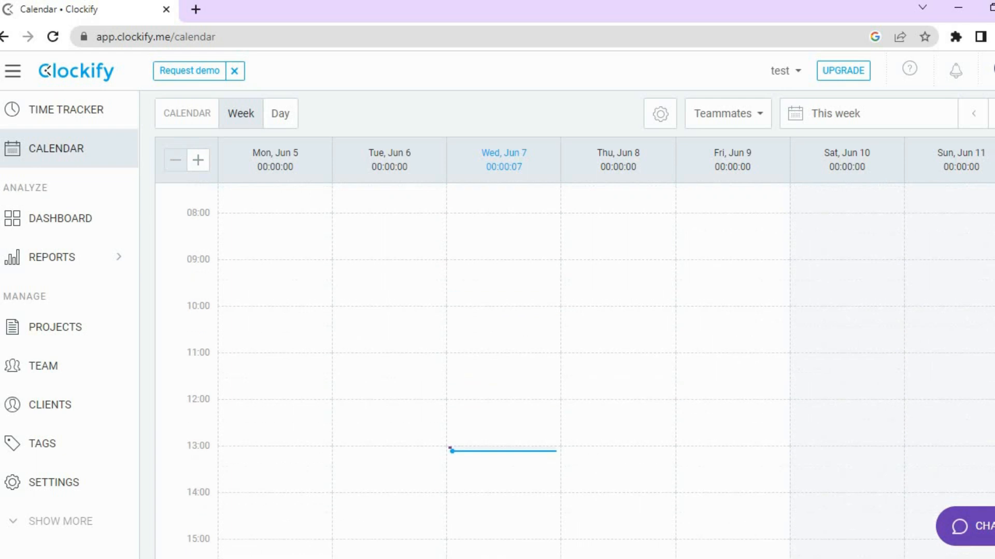
scroll(569, 362, "up", 3)
scroll(570, 363, "down", 3)
scroll(570, 362, "down", 4)
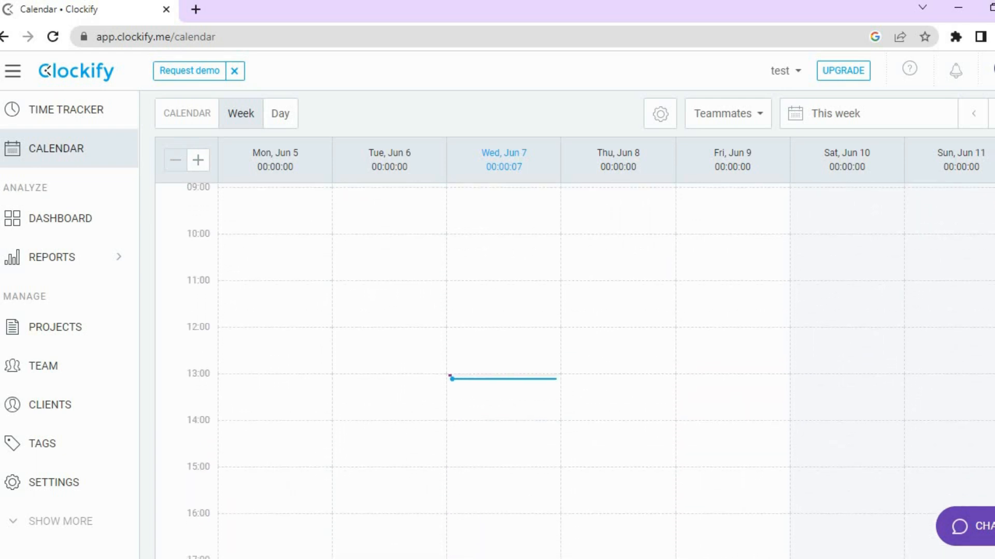
scroll(570, 363, "down", 1)
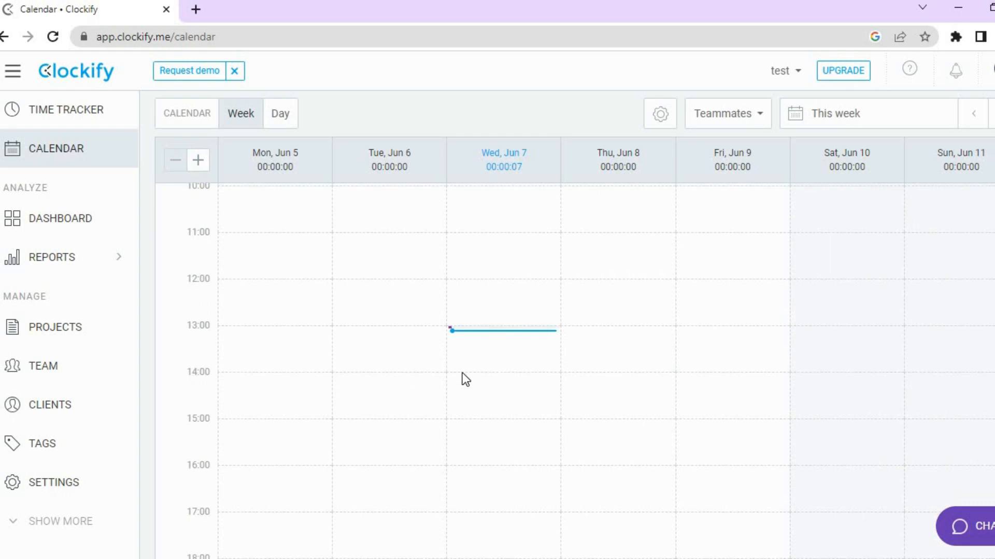
scroll(570, 363, "up", 1)
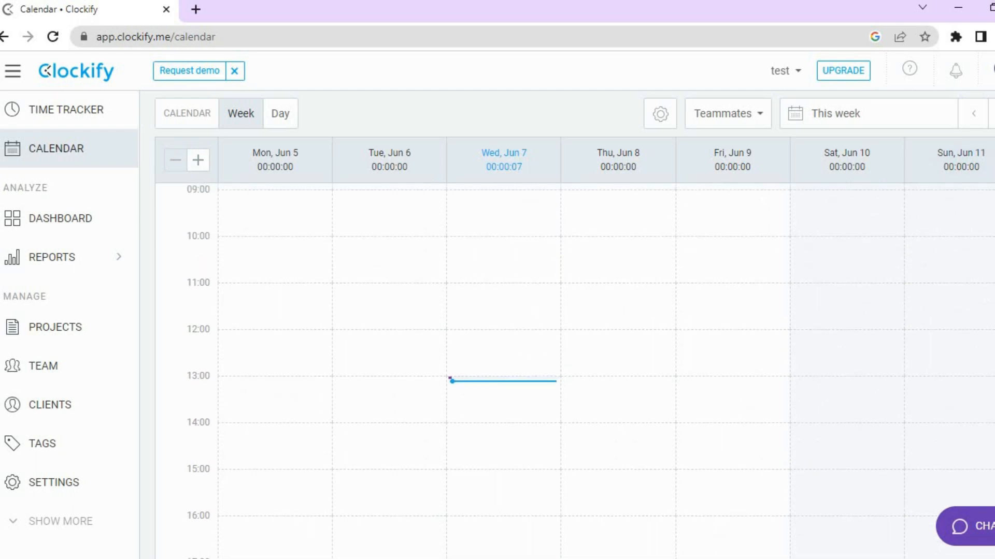
Try out the dark theme from the account options, and switch back to the light theme
left_click(994, 69)
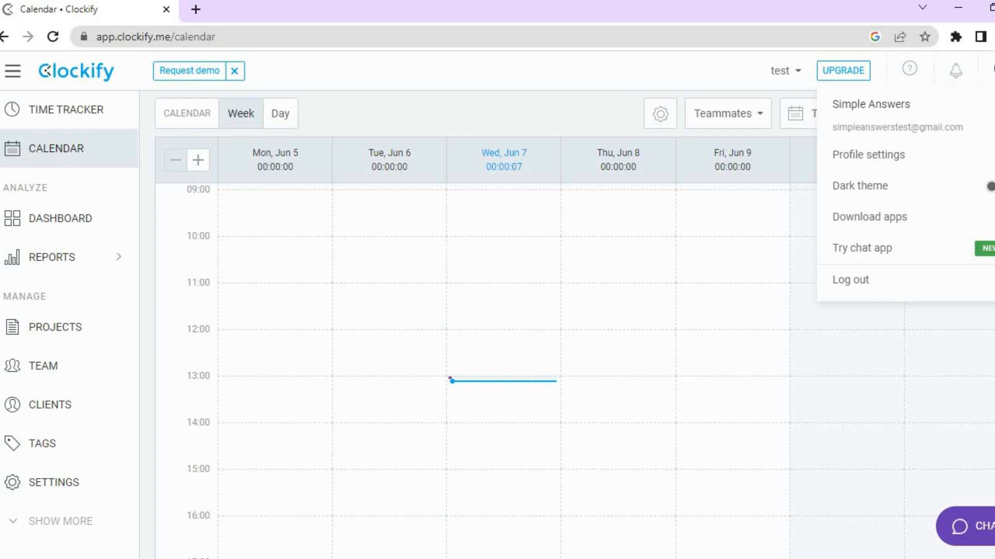
left_click(990, 187)
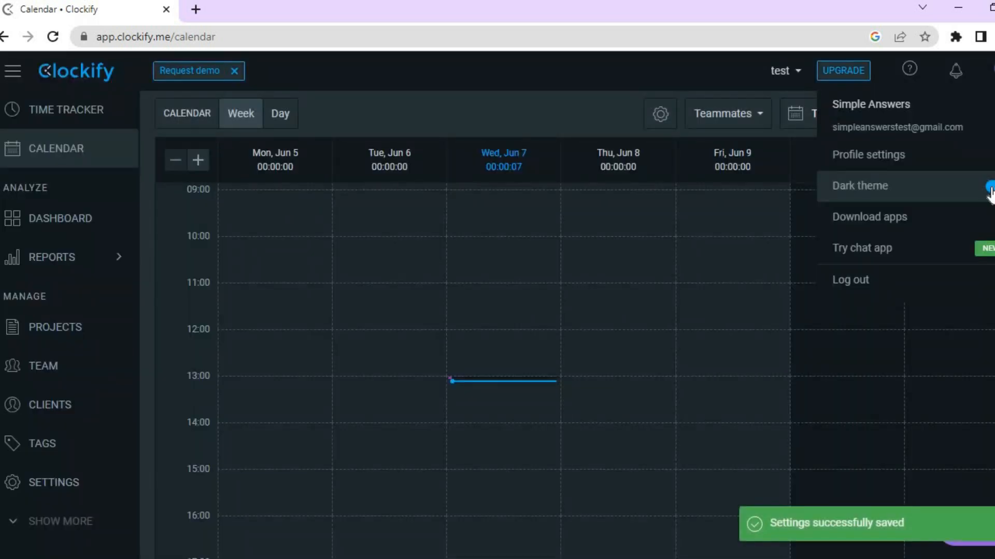
left_click(990, 188)
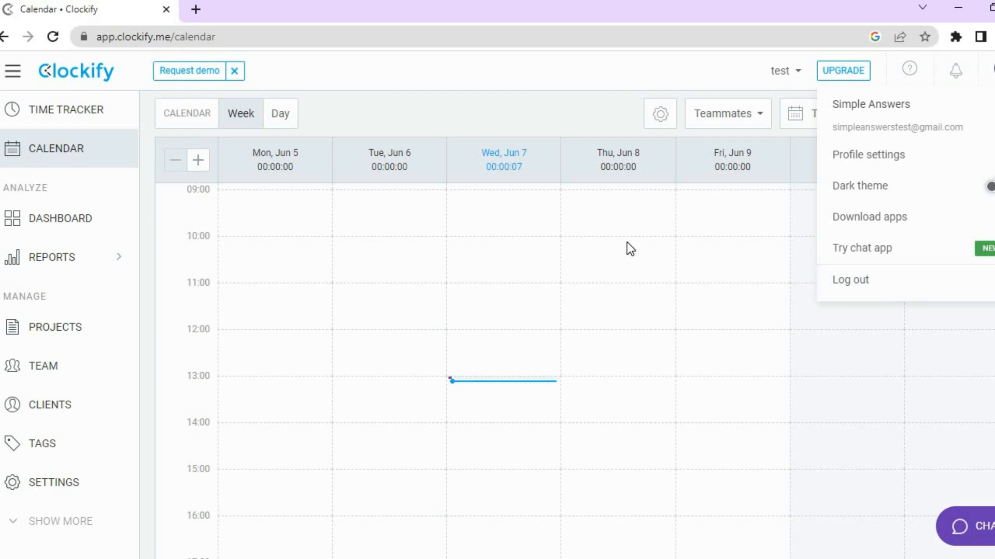
left_click(490, 114)
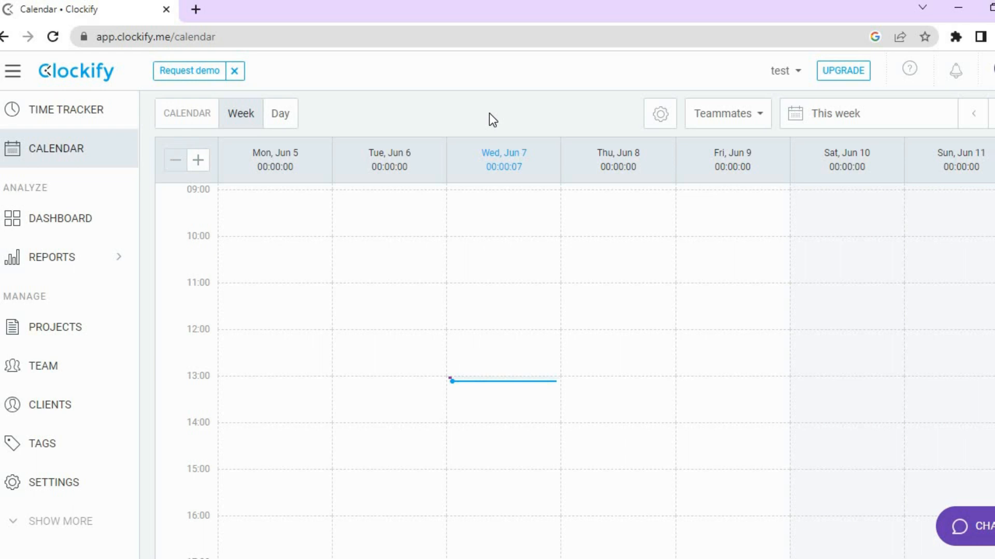